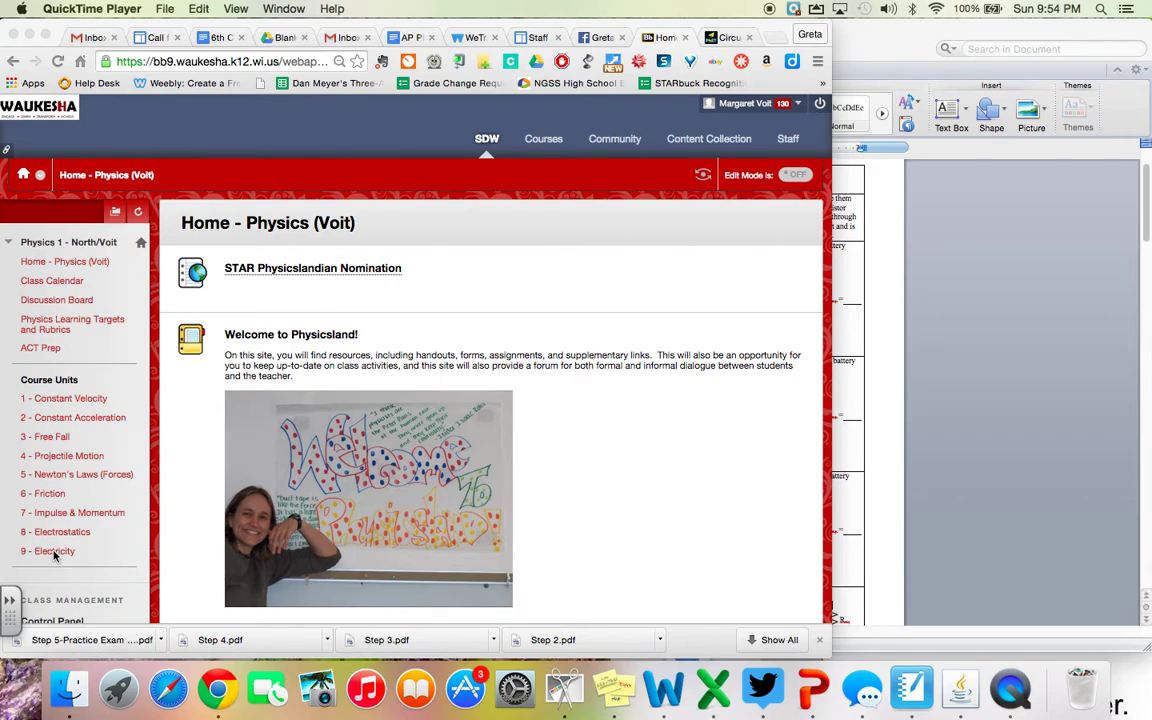
Step: Bring the physics course forward in Chrome and open its 9 - Electricity unit
click(55, 556)
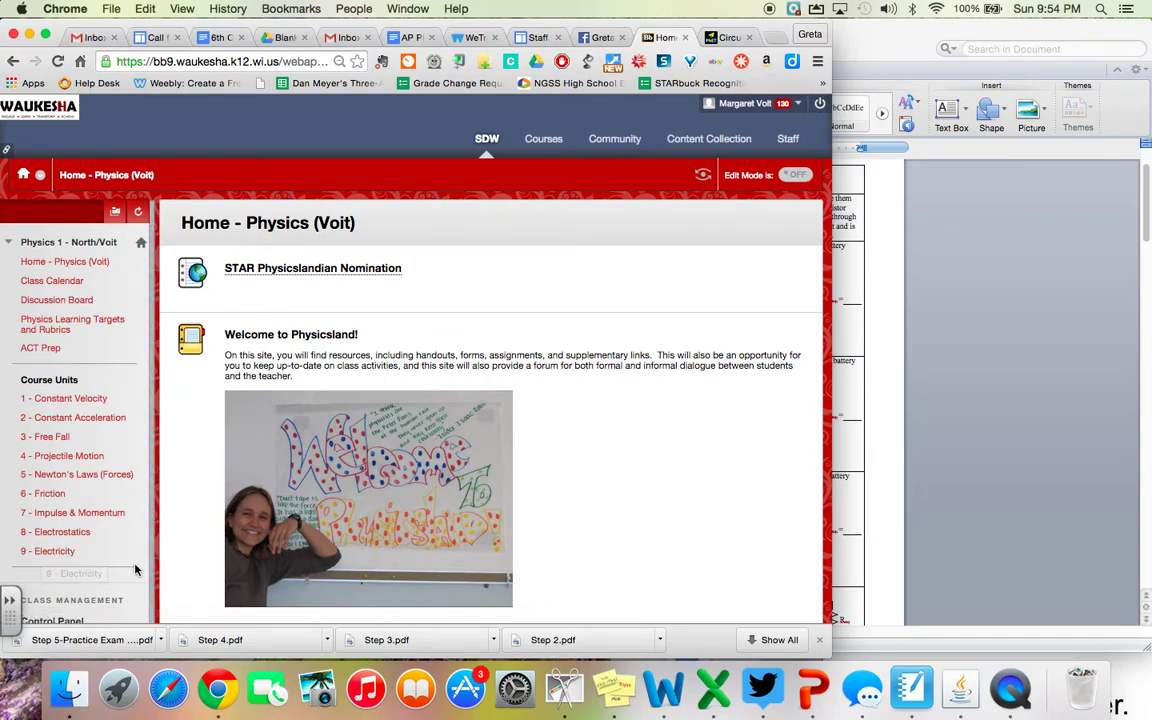
click(67, 556)
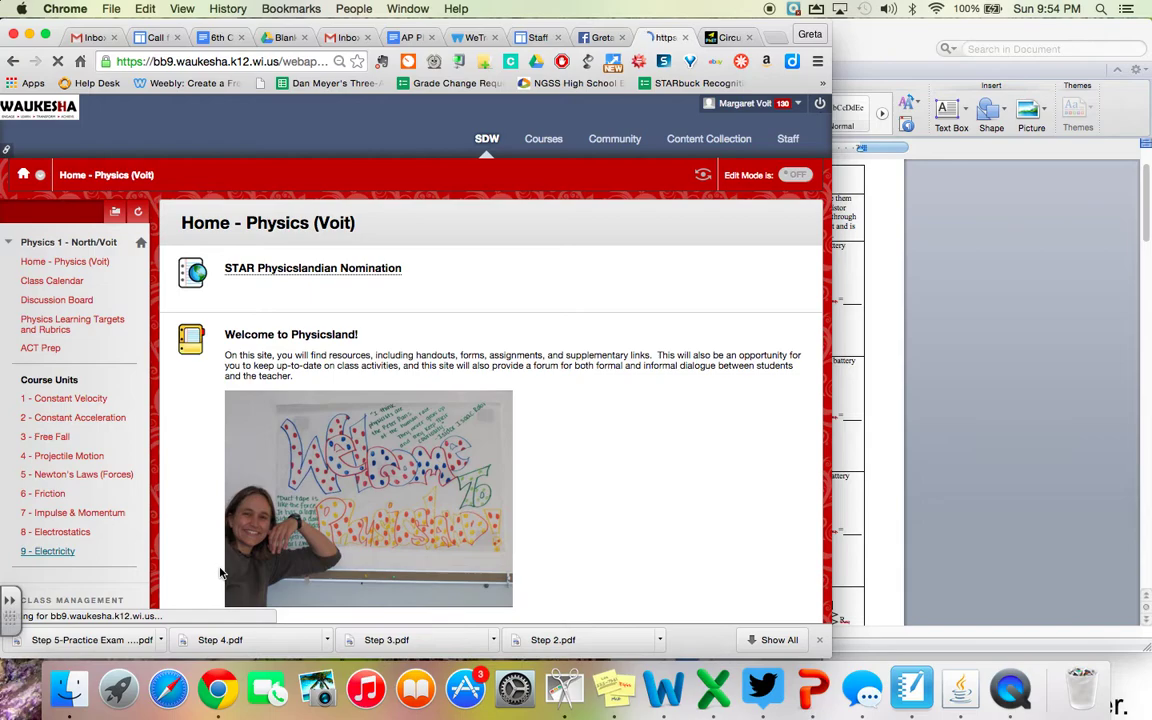
Step: Open Part A) Series Circuits and its 'Discovering Series Circuits' PDF handout
click(290, 272)
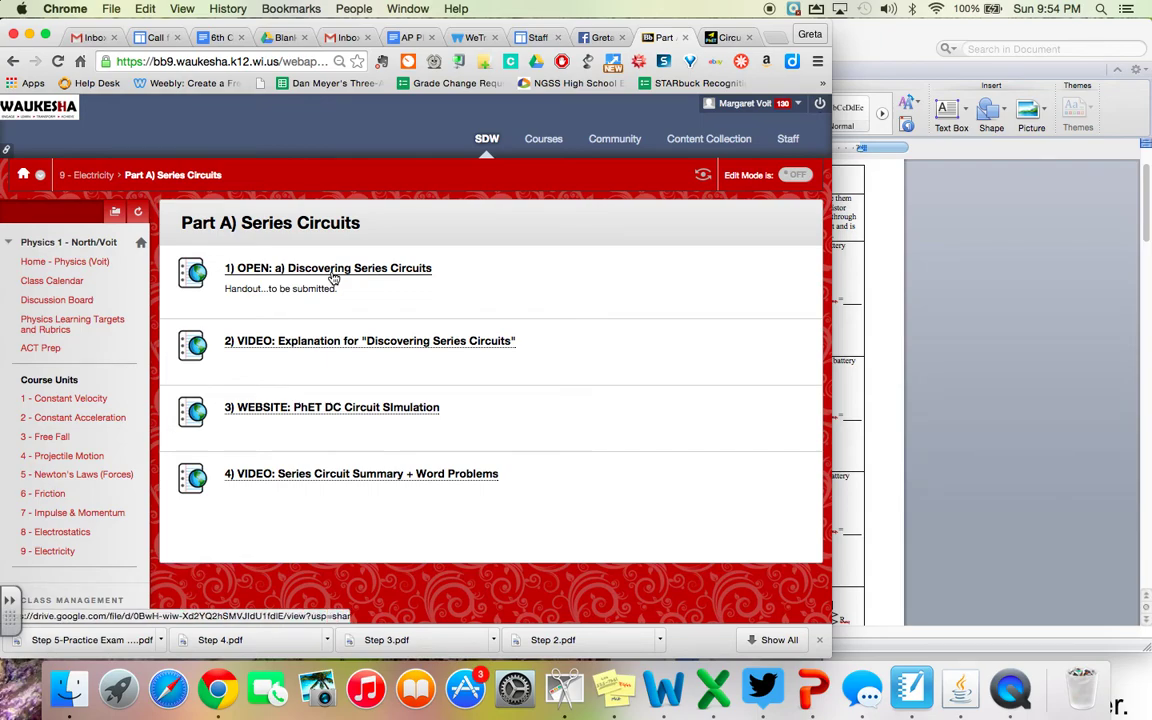
click(333, 270)
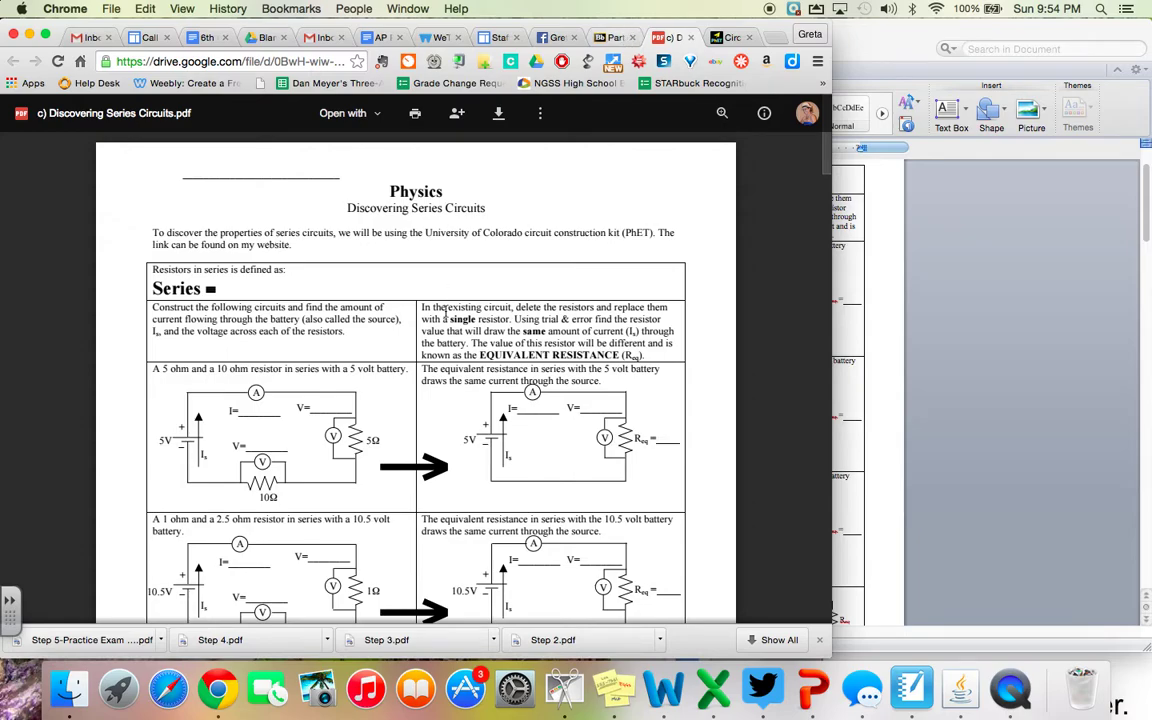
scroll(440, 340, down, 2)
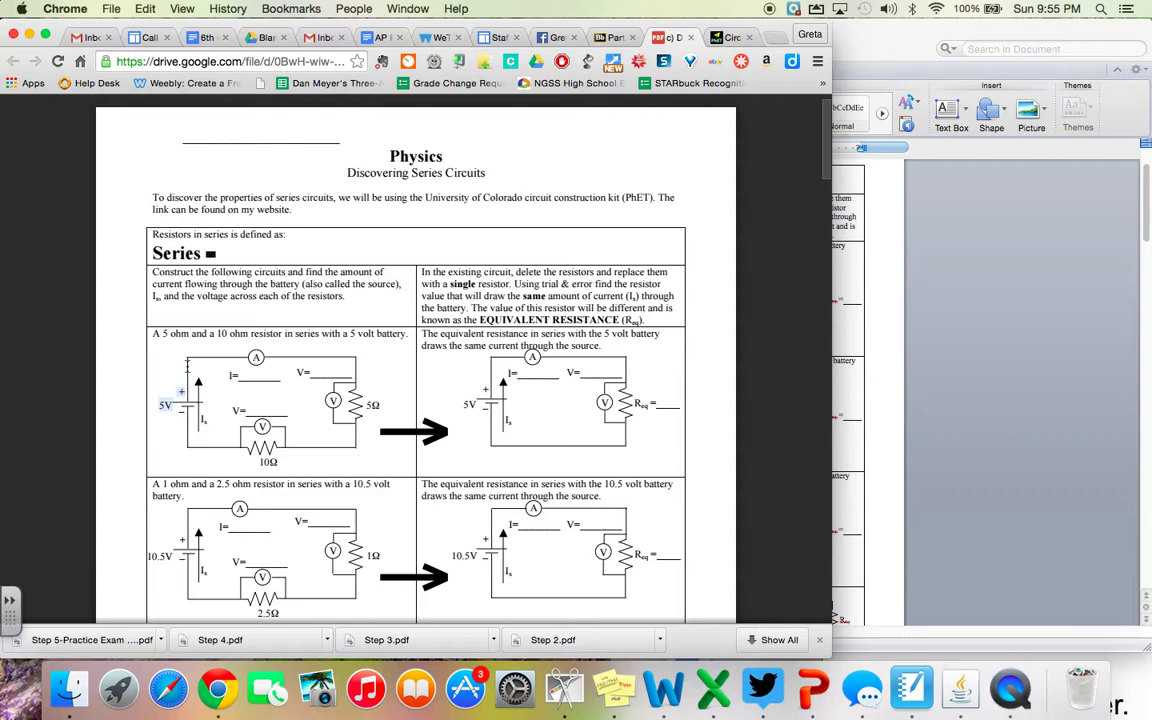
drag(145, 360, 390, 486)
click(185, 390)
Step: In the Word worksheet, type 'One loop for the electrons to flow down' after 'Series ='
click(897, 381)
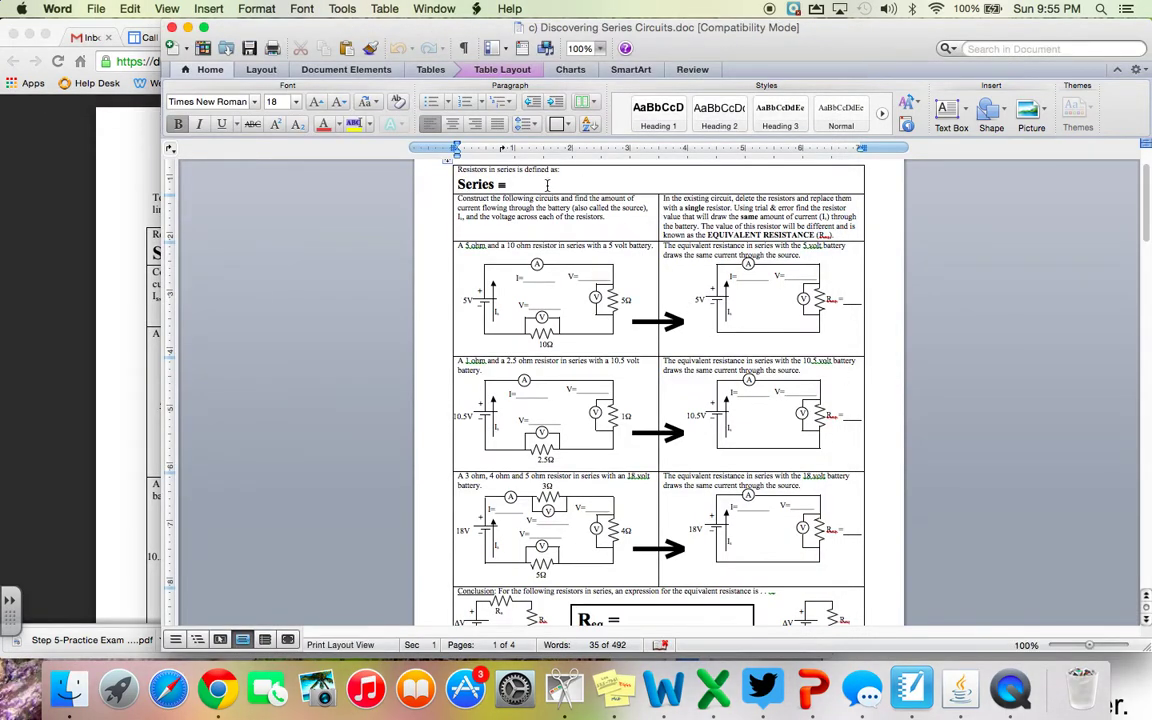
text(One loop for the)
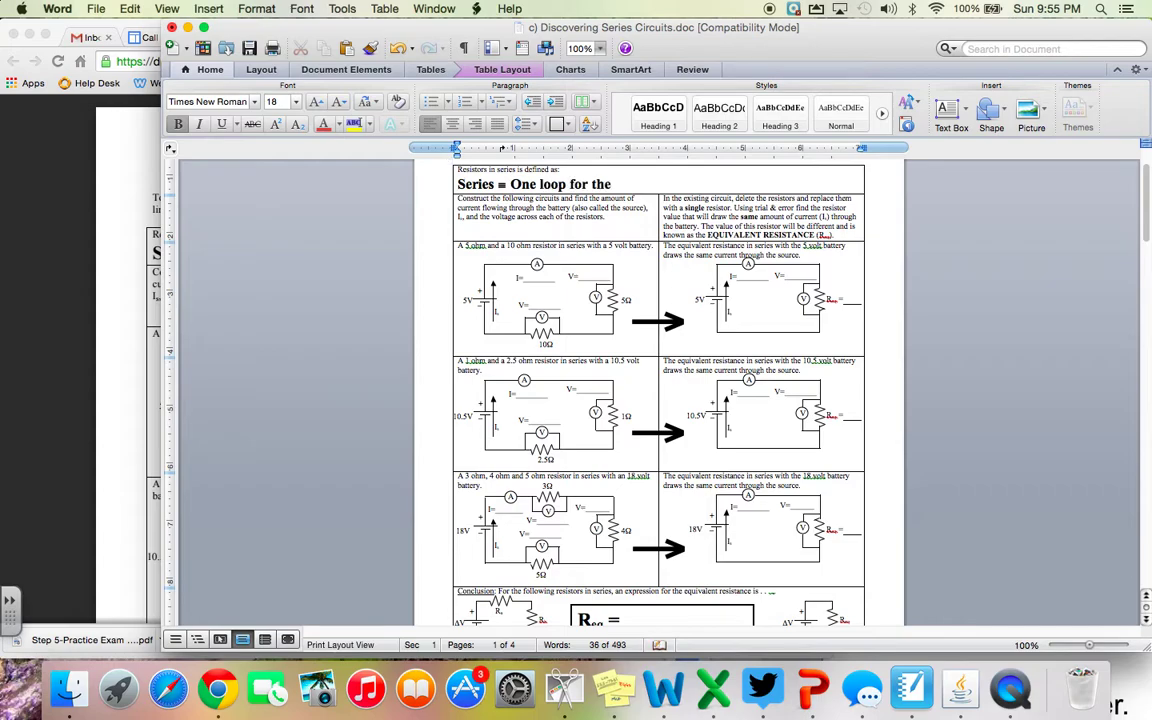
text( electrons to flow down)
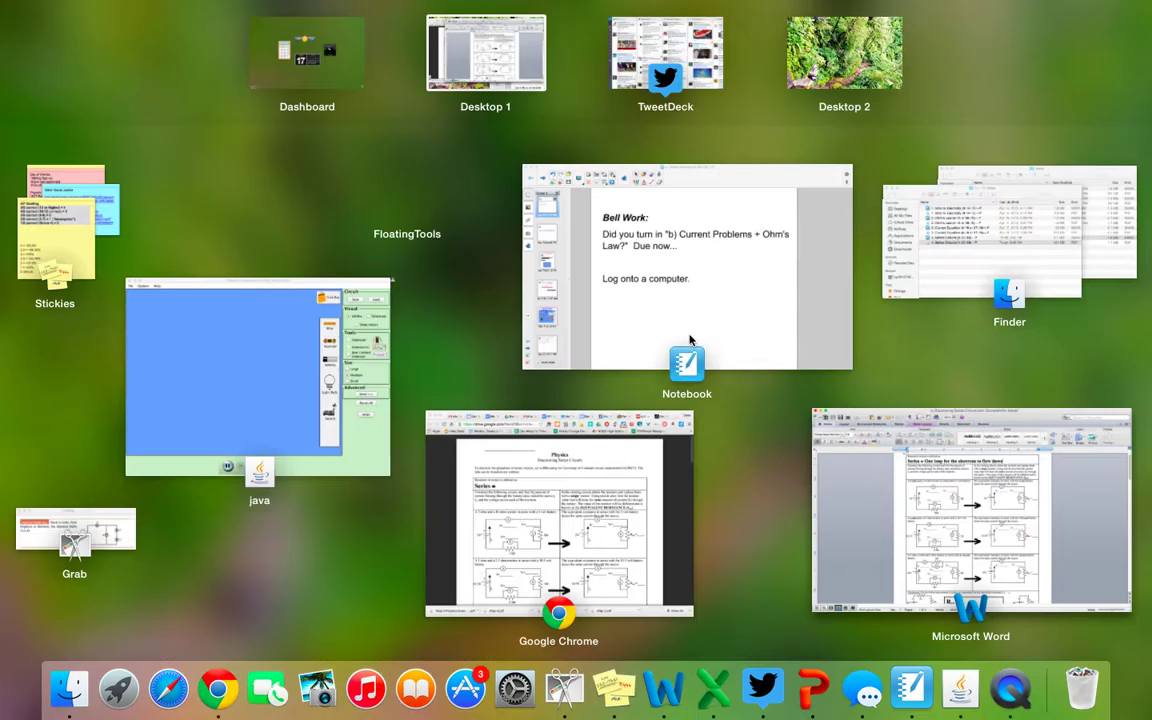
Step: Bring the SMART Notebook lesson forward and reposition it to show the whole slide
click(579, 474)
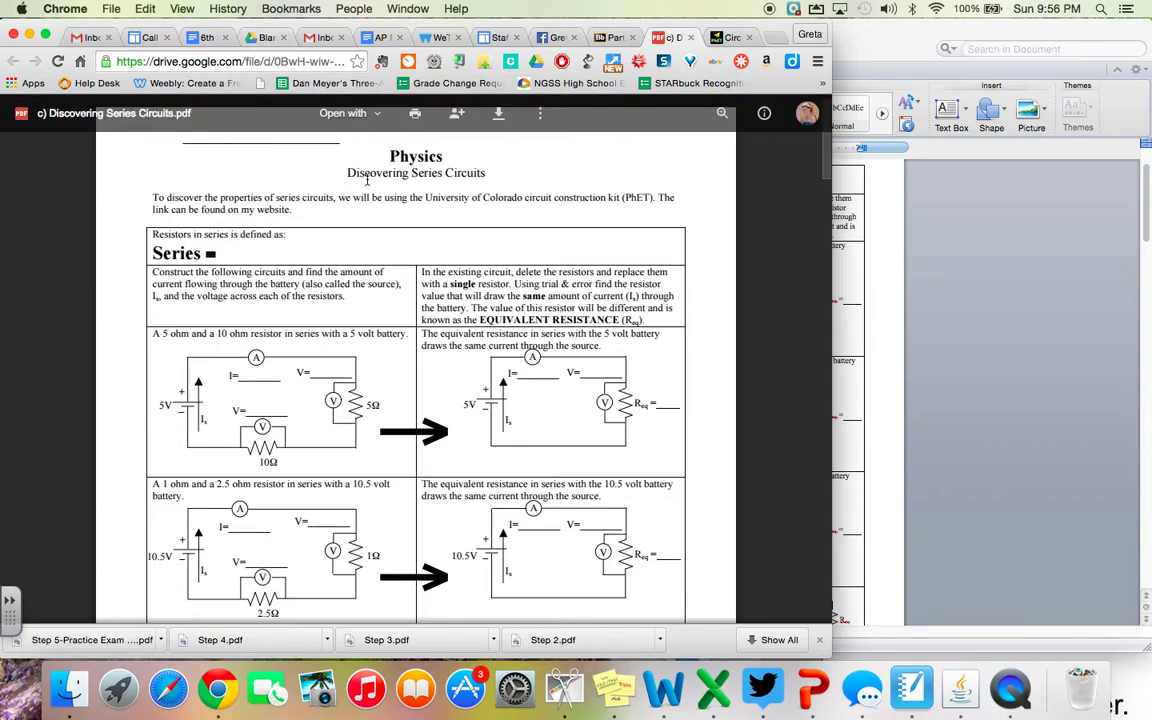
key(ctrl+Up)
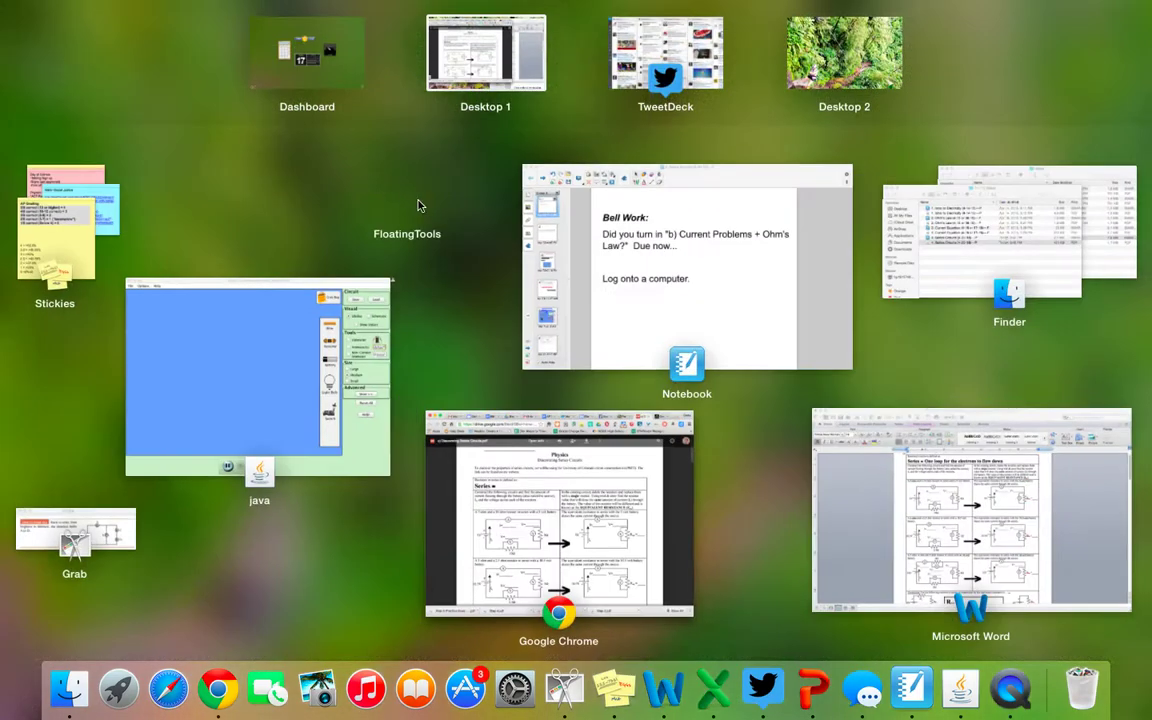
click(648, 325)
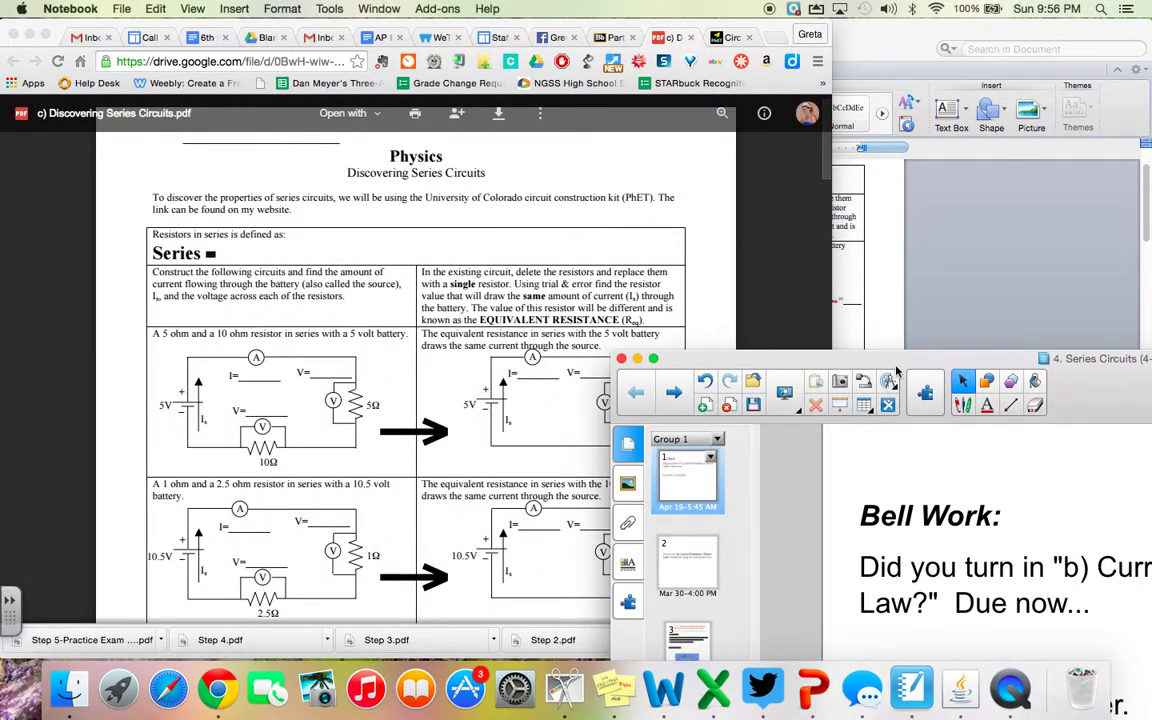
drag(897, 358, 473, 6)
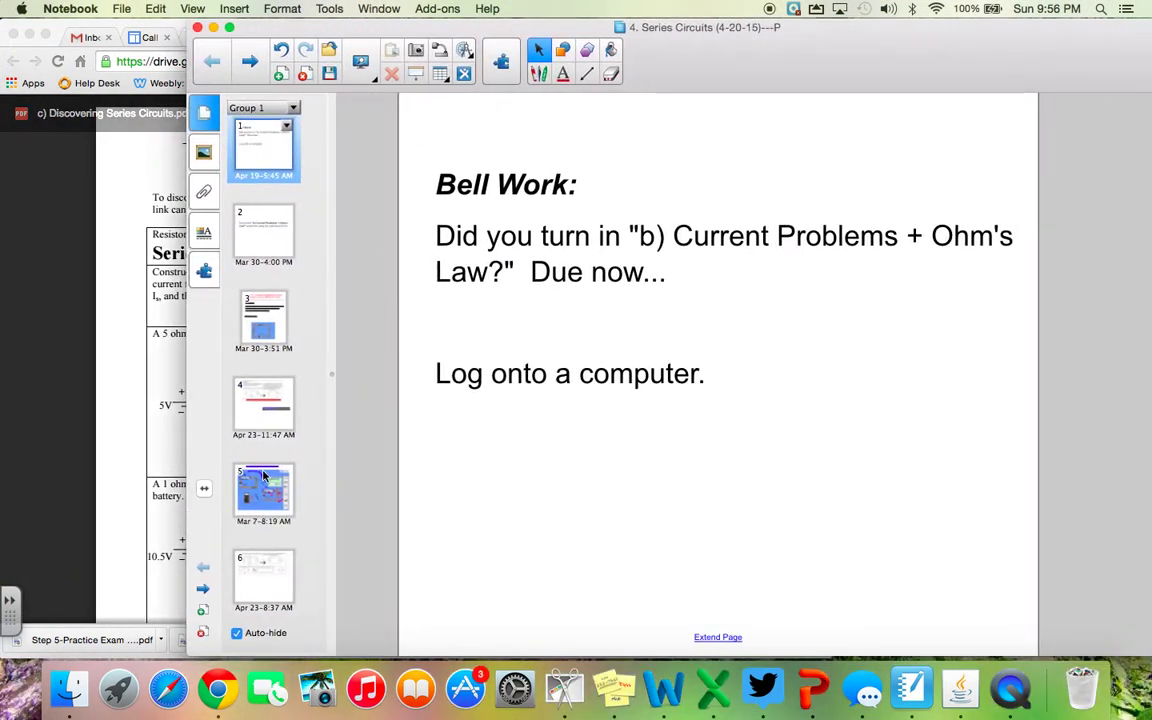
Step: Review slides 5, 3 and 4, ending on the side-by-side instructions, then return to the handout
click(264, 488)
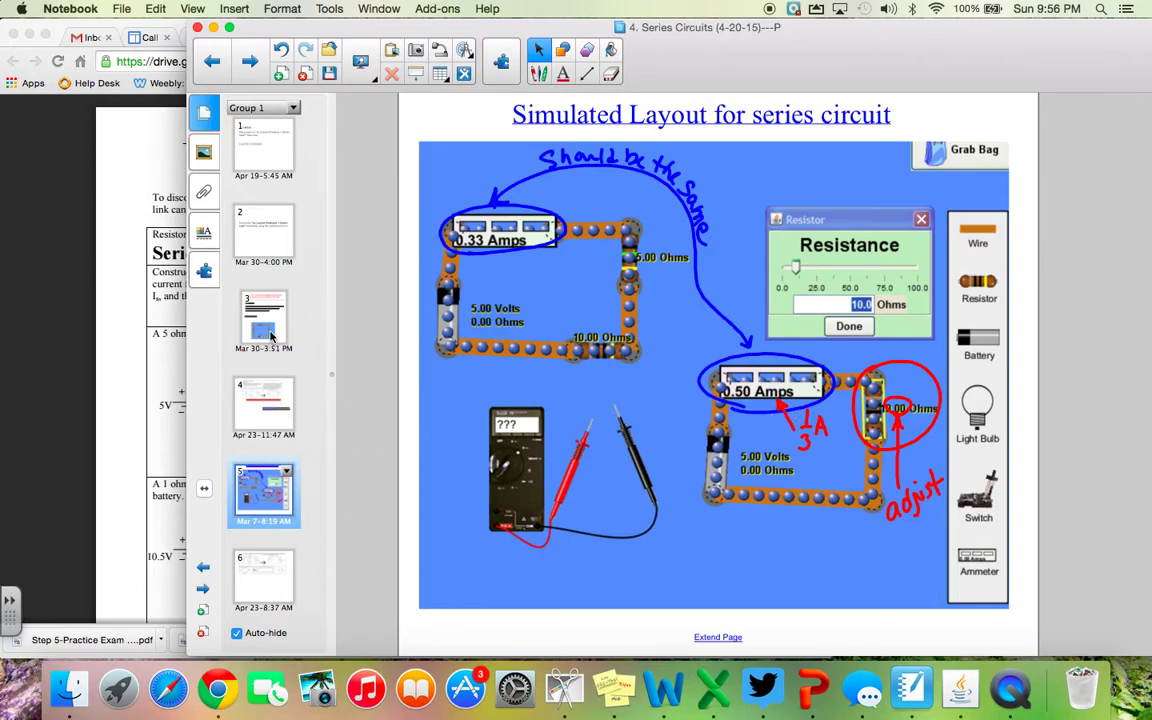
key(Page_Up)
key(Page_Up)
scroll(557, 477, down, 3)
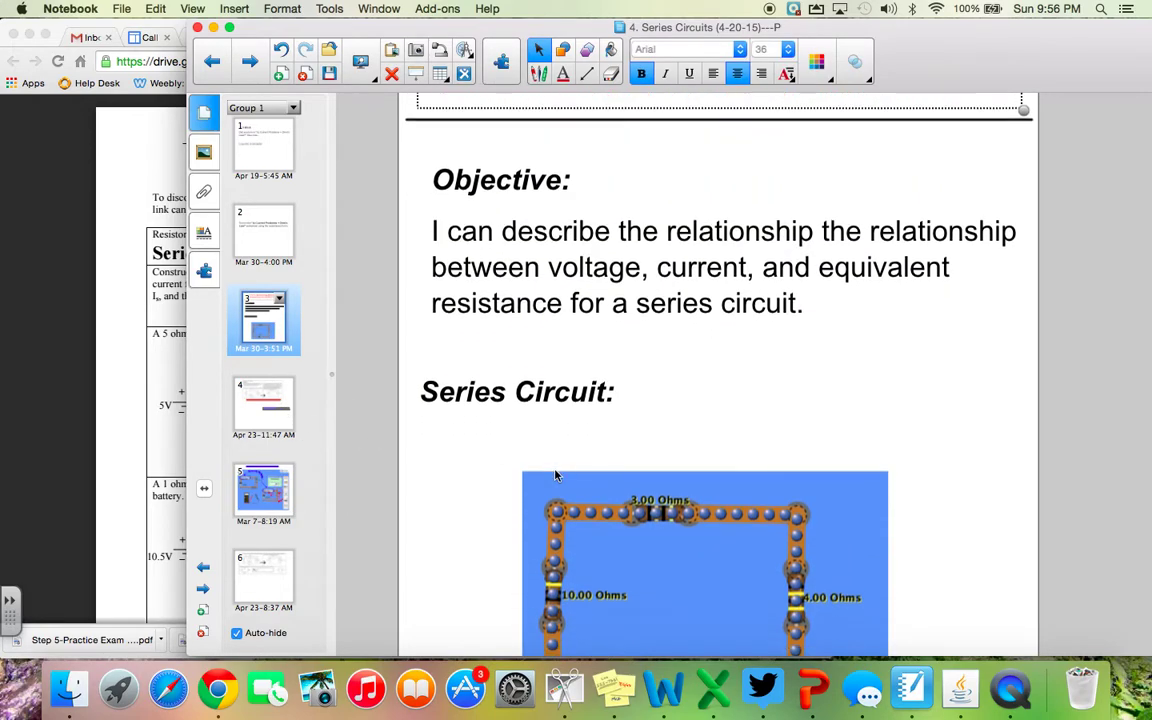
scroll(557, 477, down, 1)
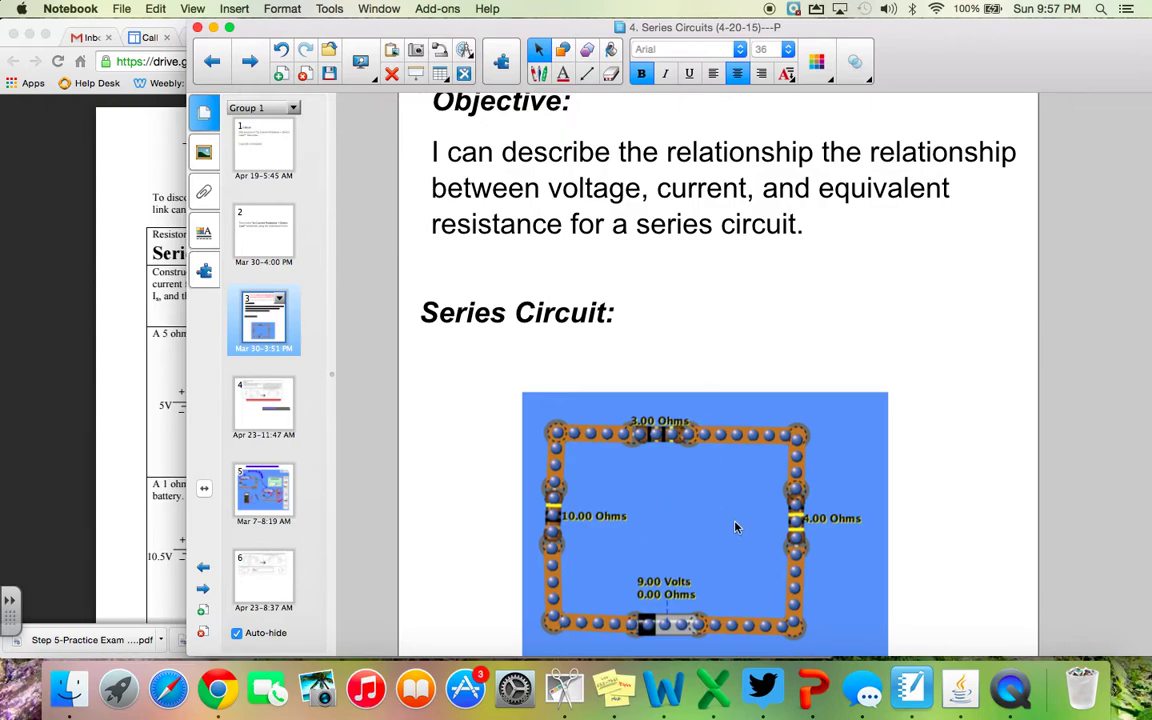
click(264, 408)
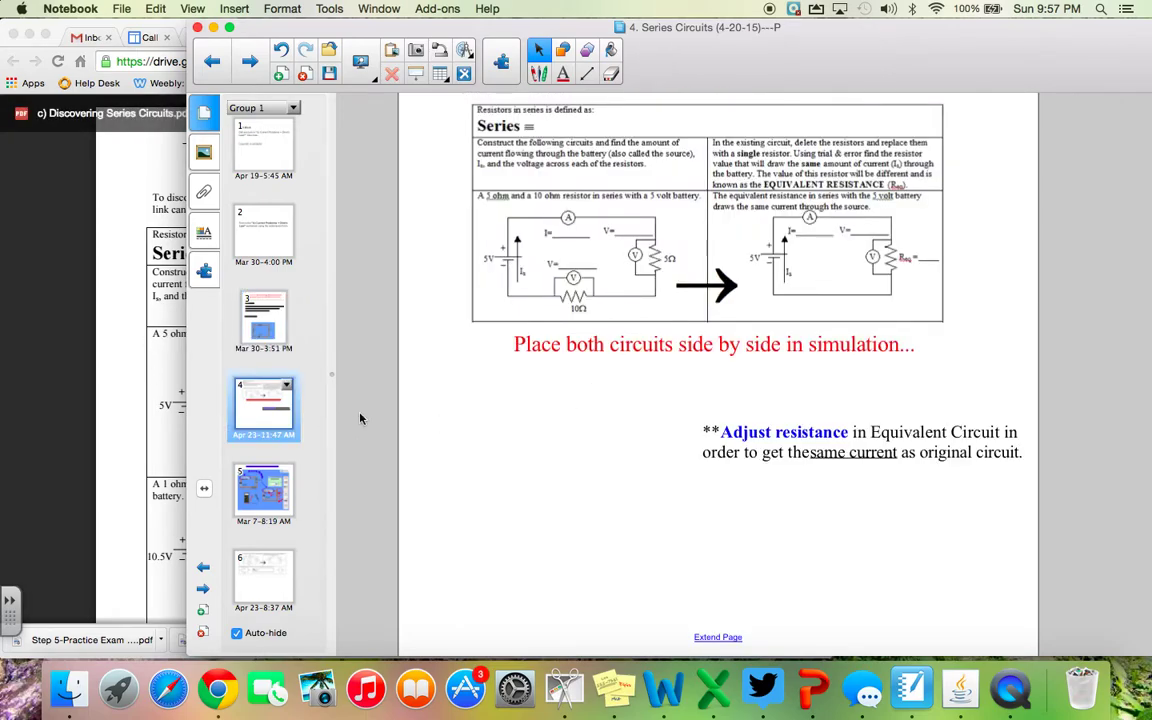
click(126, 386)
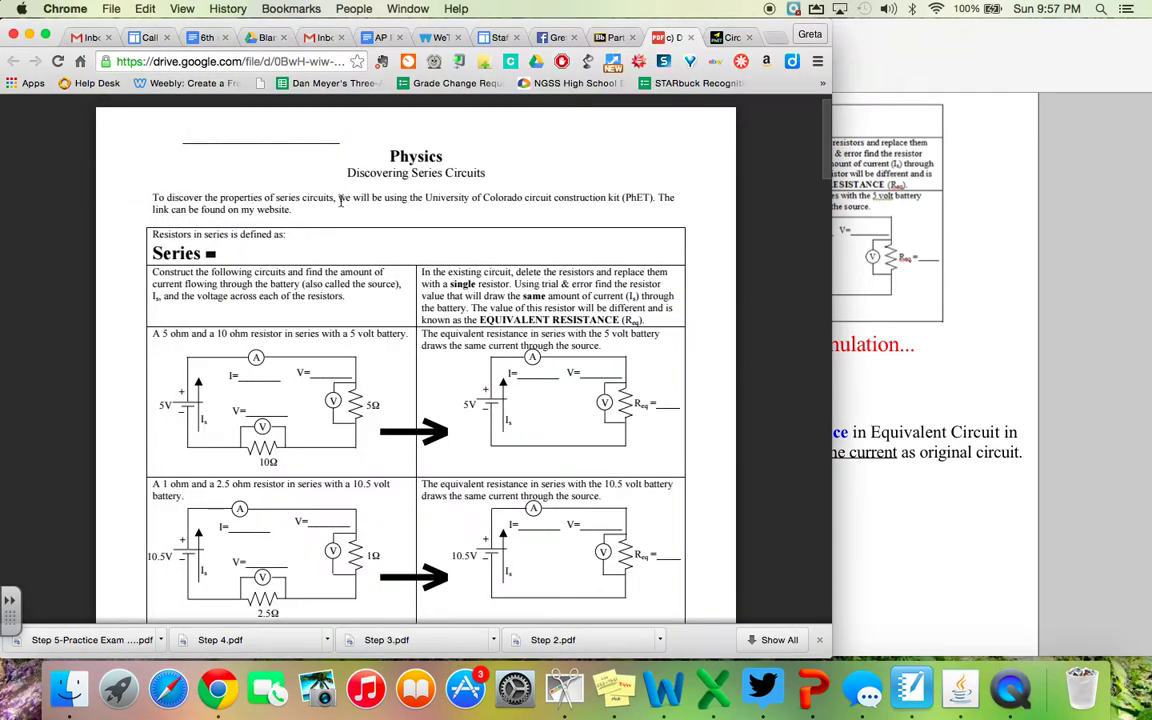
Step: Run the PhET DC simulation, saving circuit-construction-kit-dc_en.jnlp to Downloads, then open it
click(615, 40)
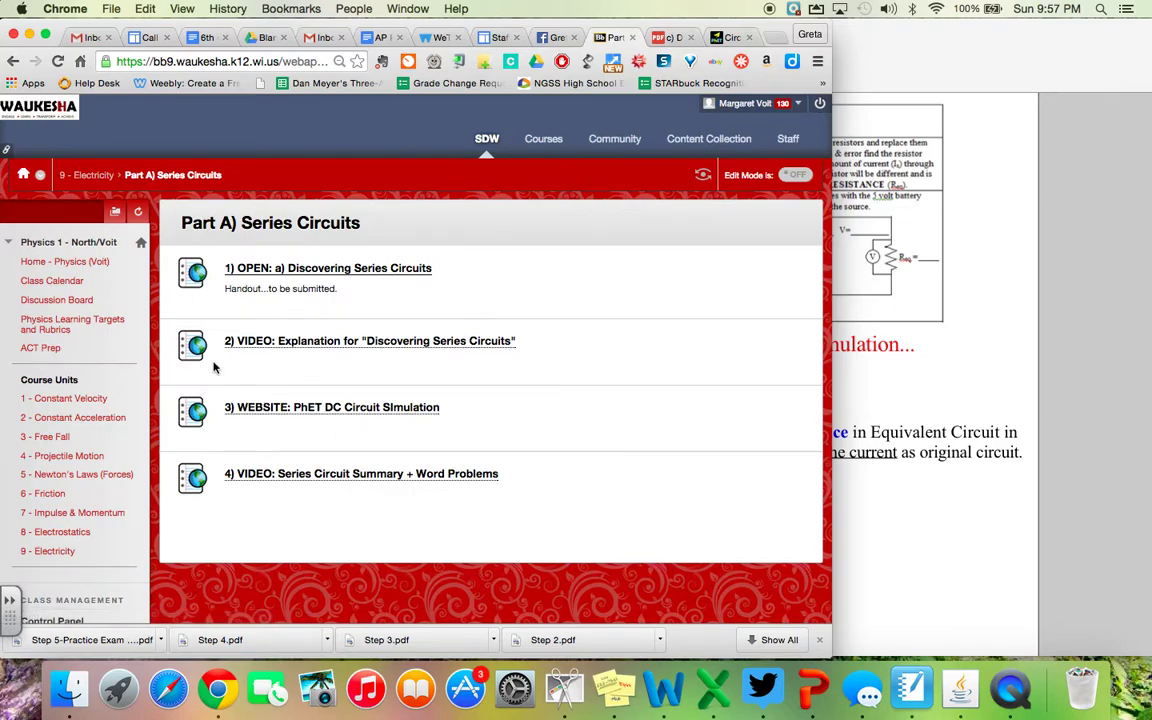
click(253, 410)
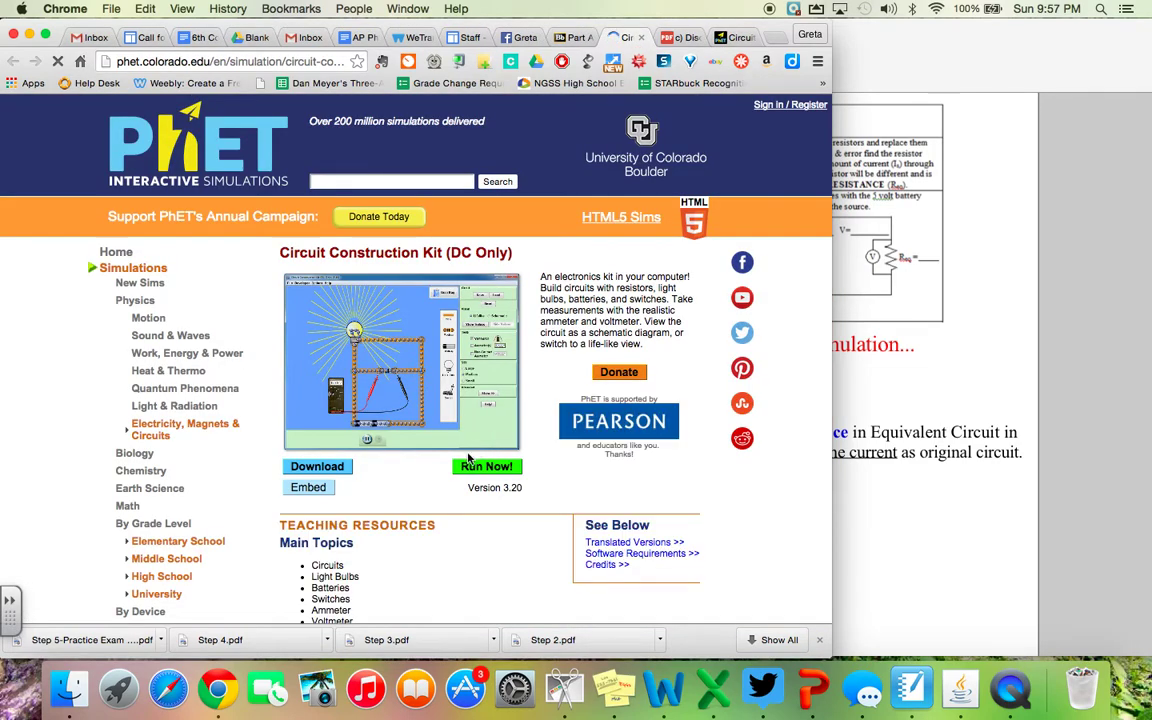
click(485, 468)
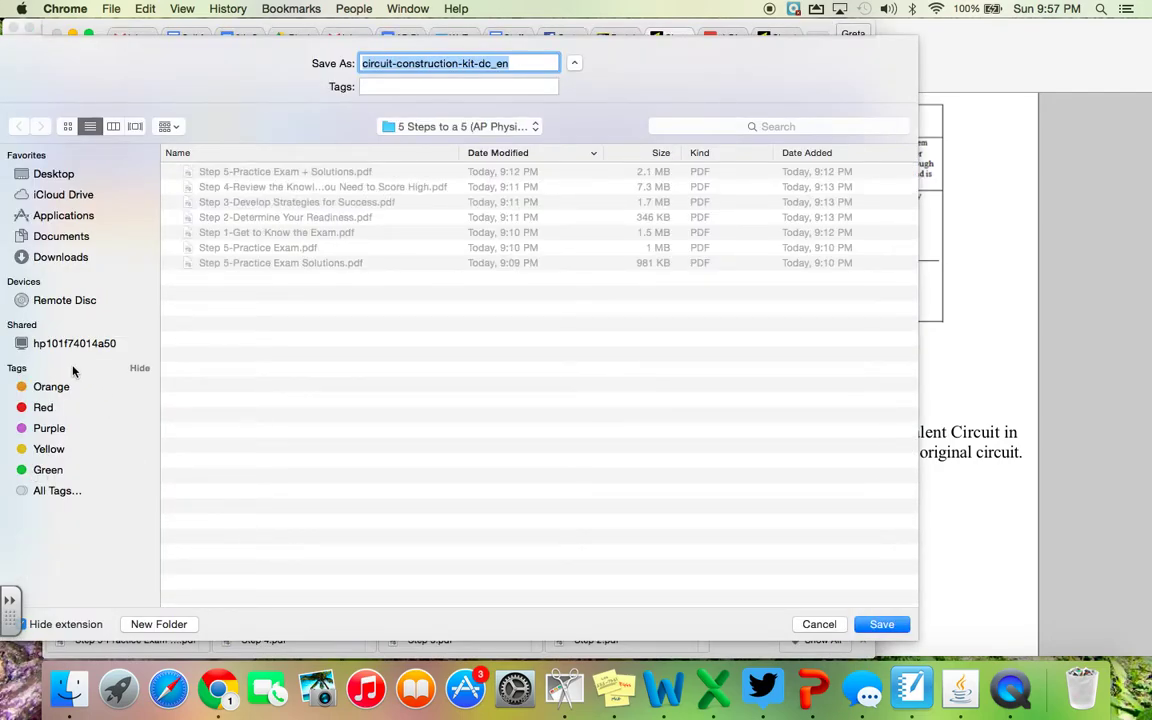
click(64, 257)
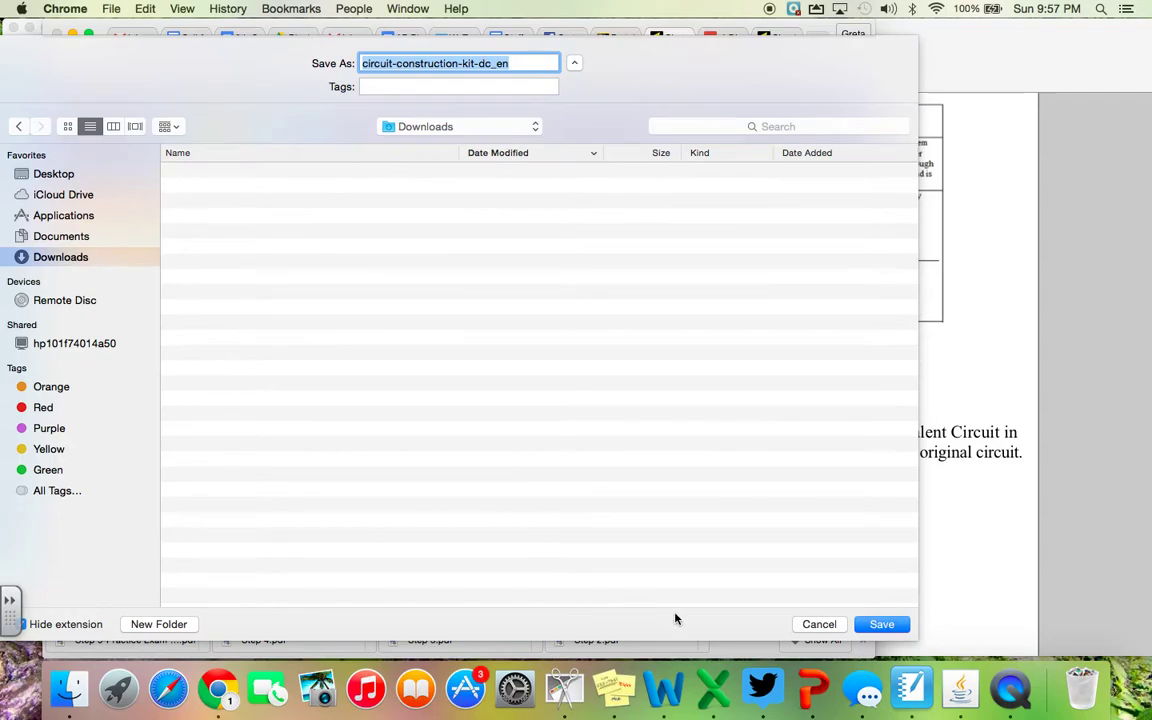
key(Return)
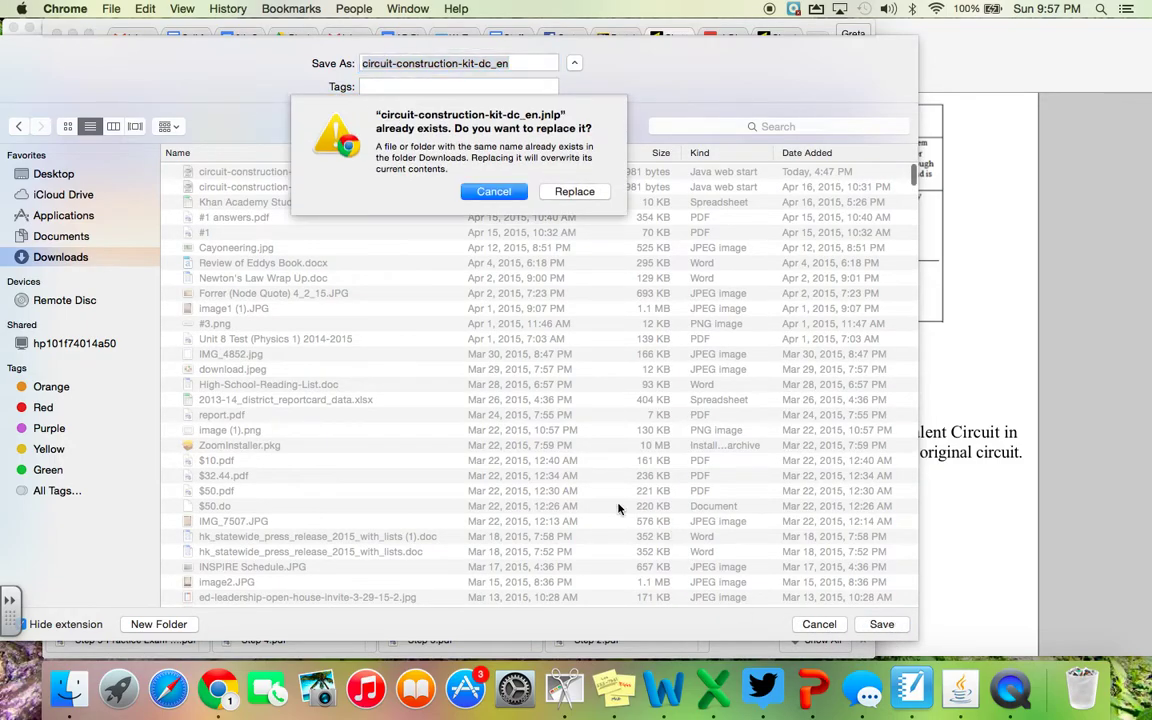
click(576, 191)
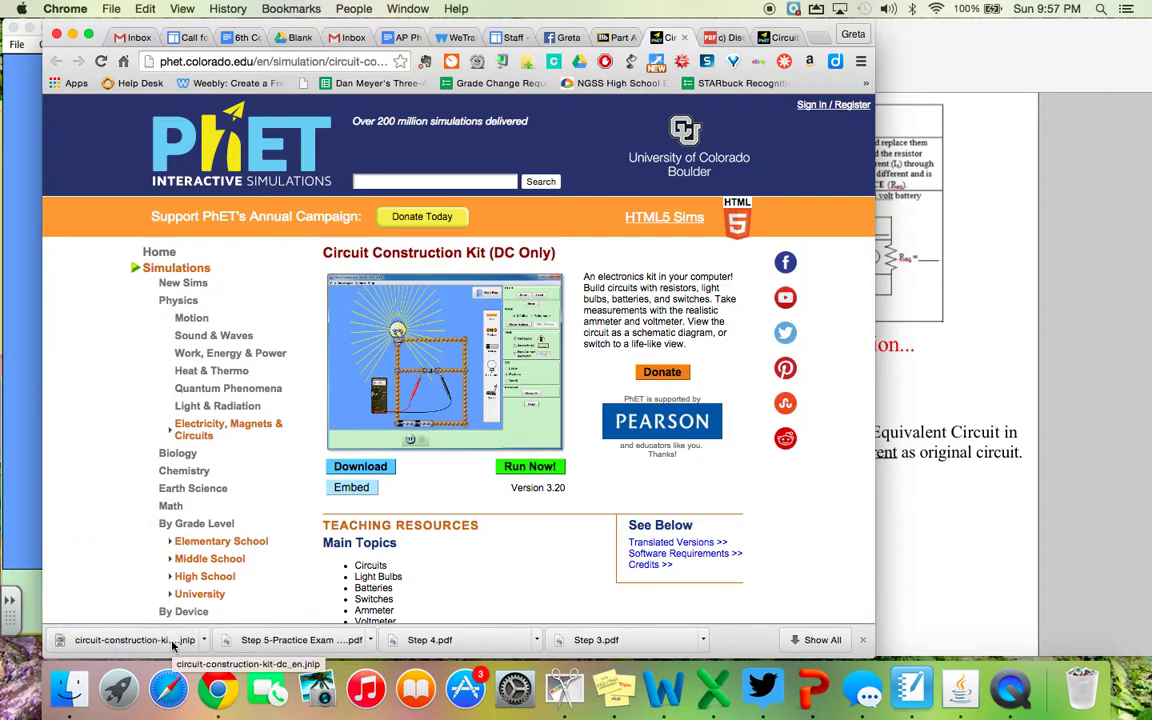
double_click(172, 645)
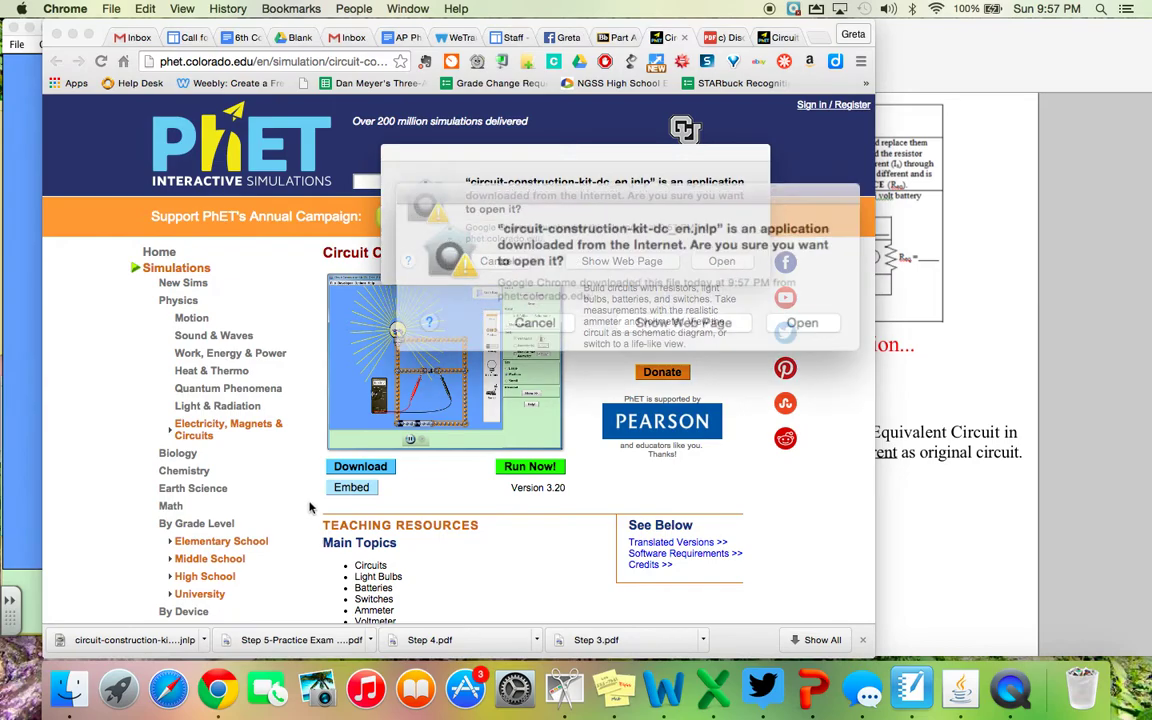
click(773, 314)
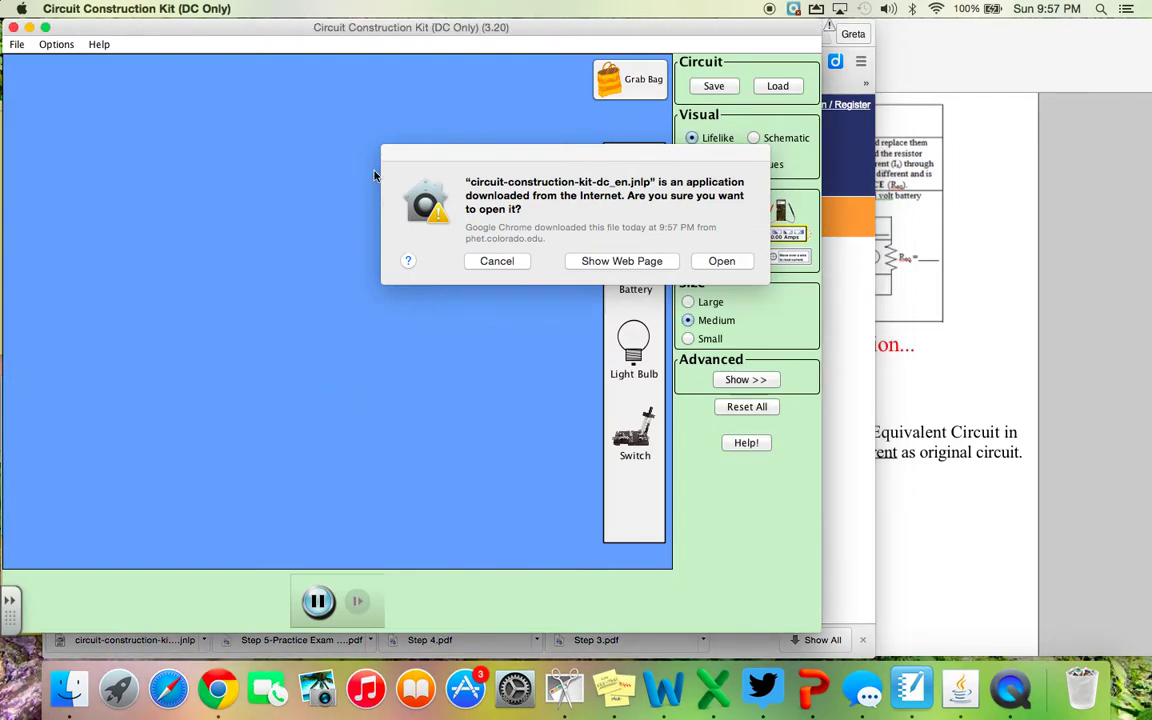
Step: Launch the simulation and lay a long wire down the canvas to split it in two
click(522, 262)
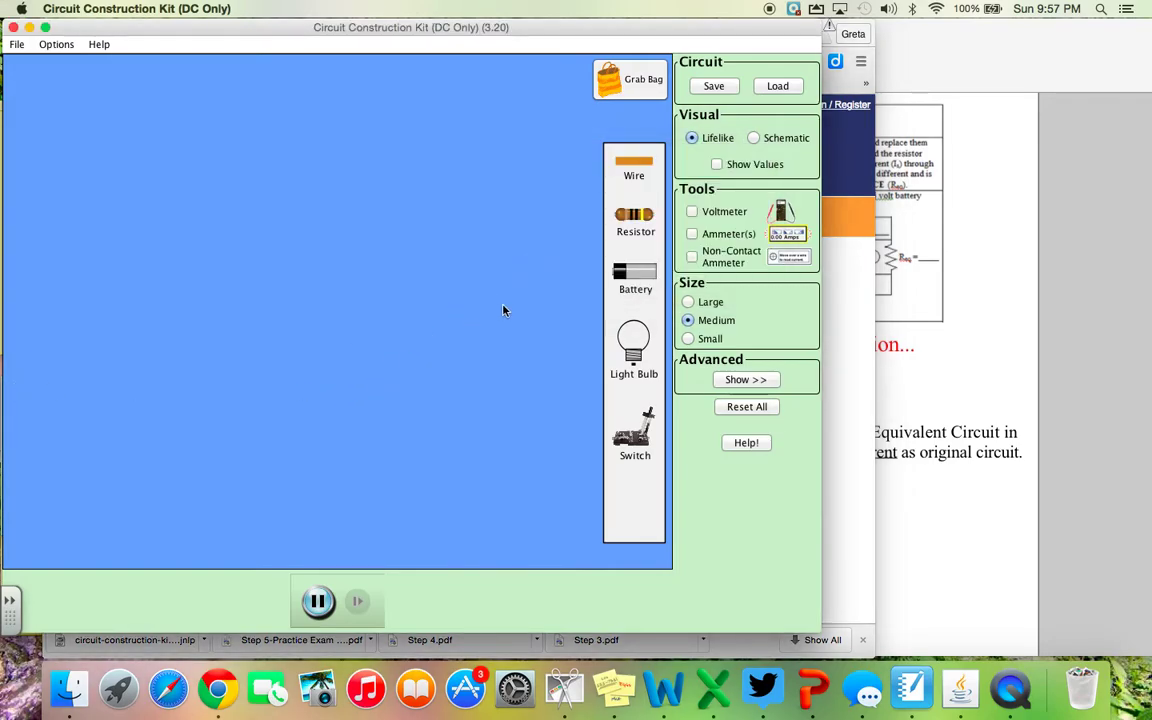
click(933, 289)
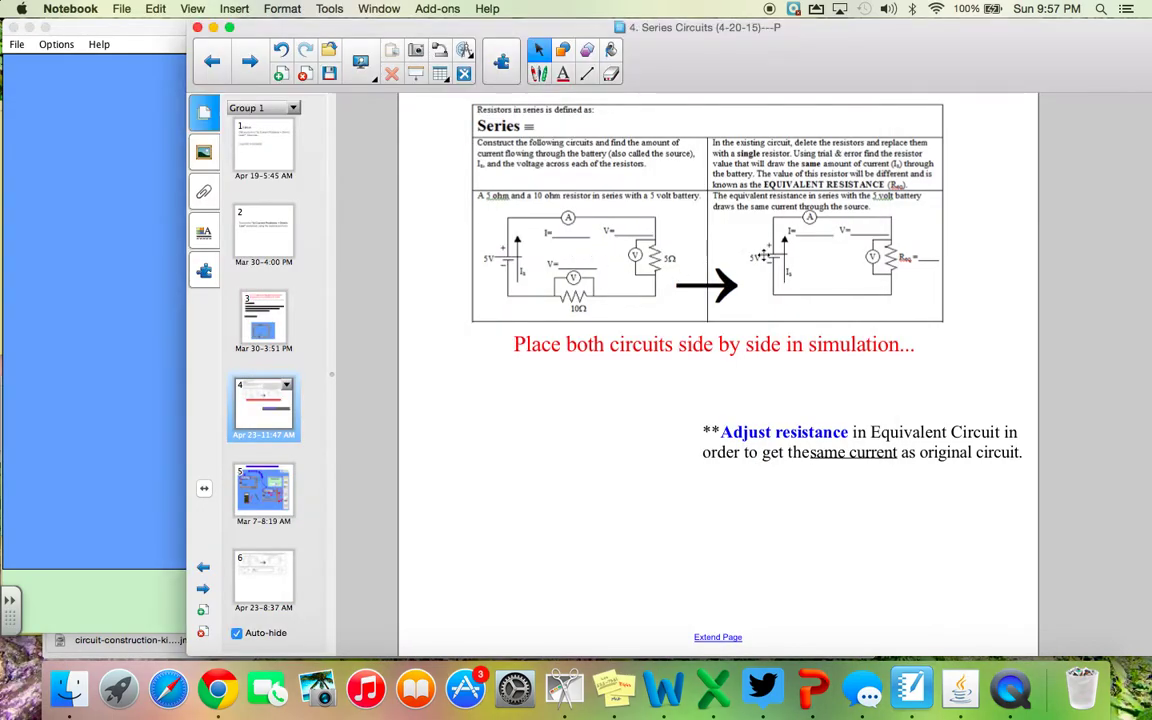
click(165, 219)
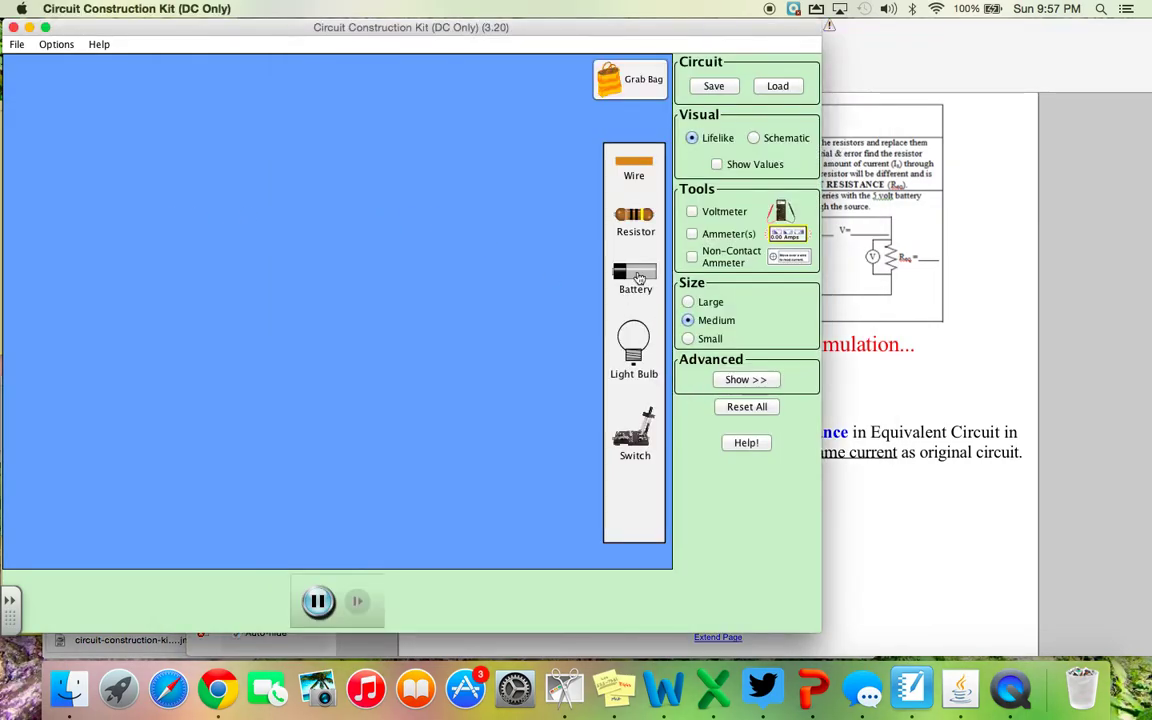
drag(638, 278, 389, 575)
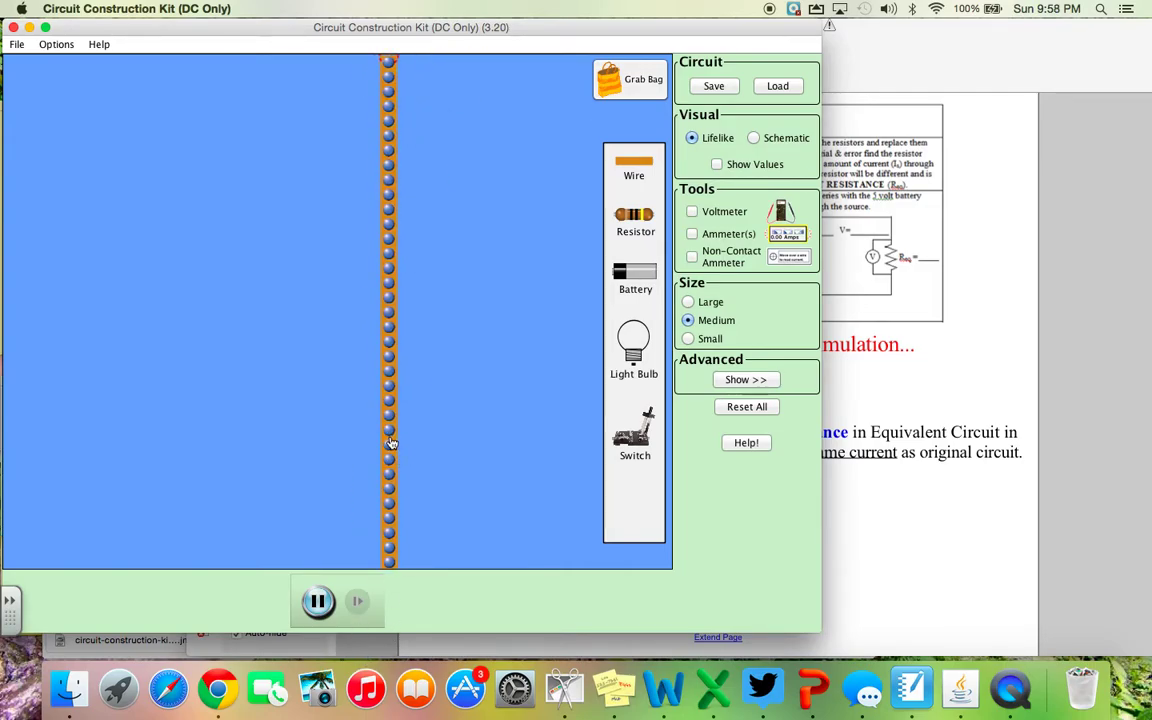
drag(391, 443, 357, 443)
Step: Place two batteries and three resistors: one resistor on the right, two in the left half
drag(640, 283, 38, 326)
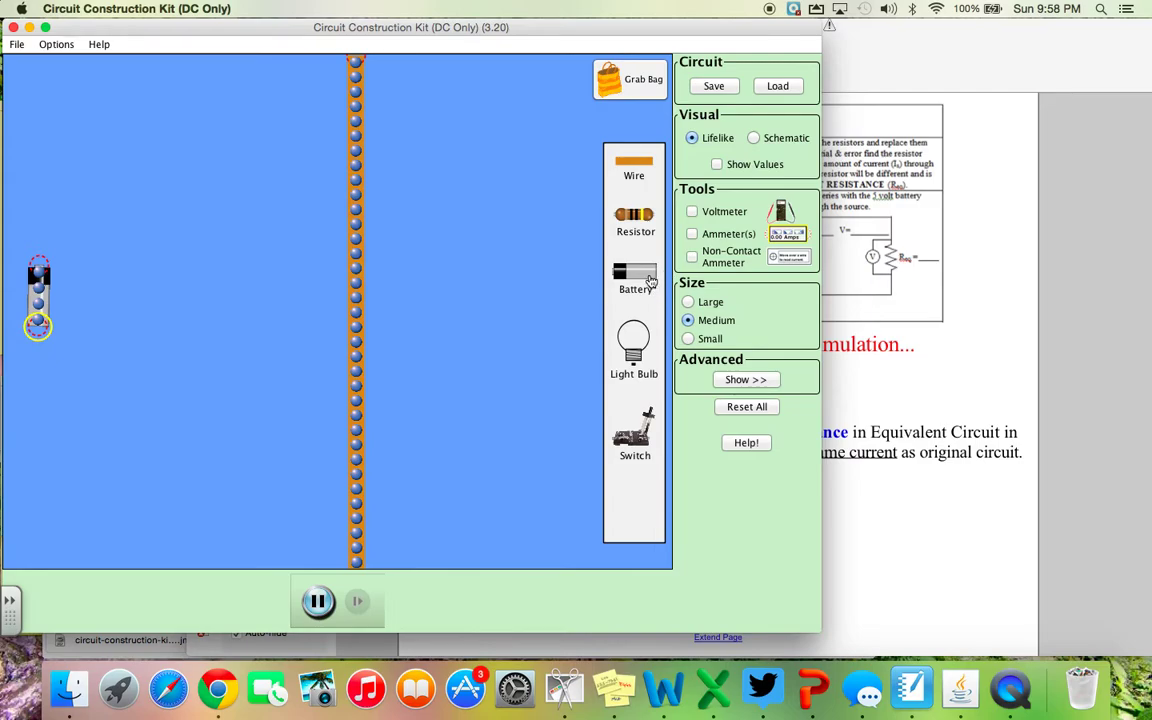
drag(650, 283, 409, 360)
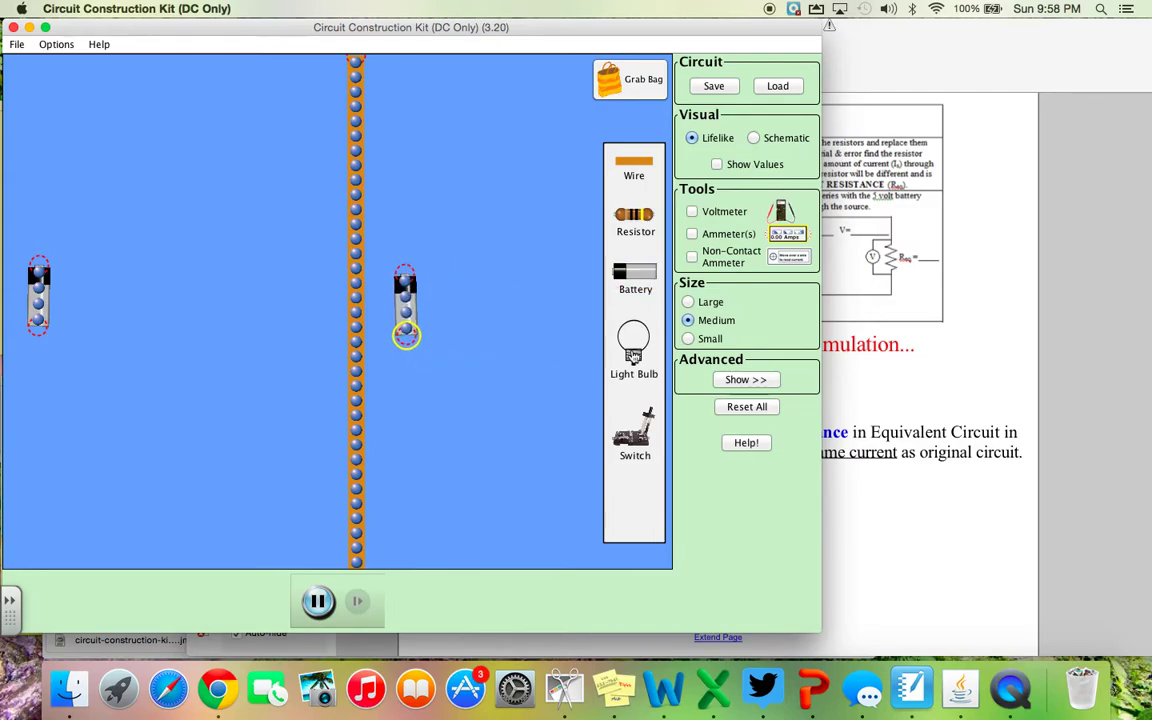
drag(643, 222, 518, 354)
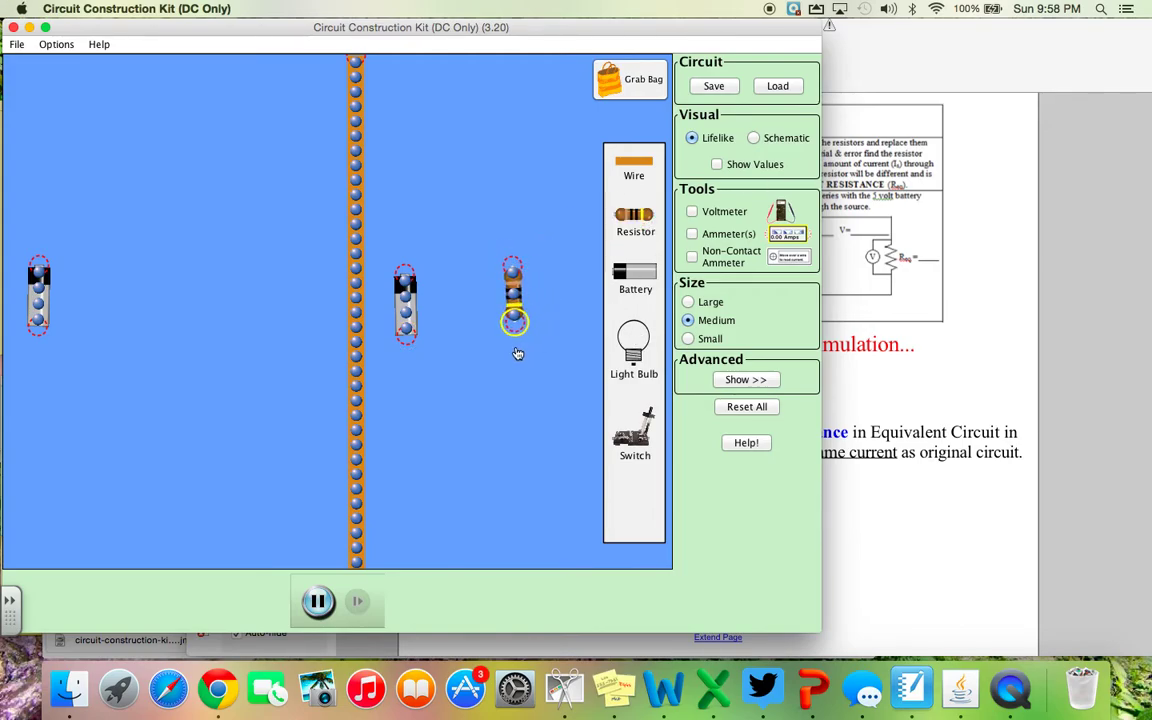
drag(502, 298, 562, 318)
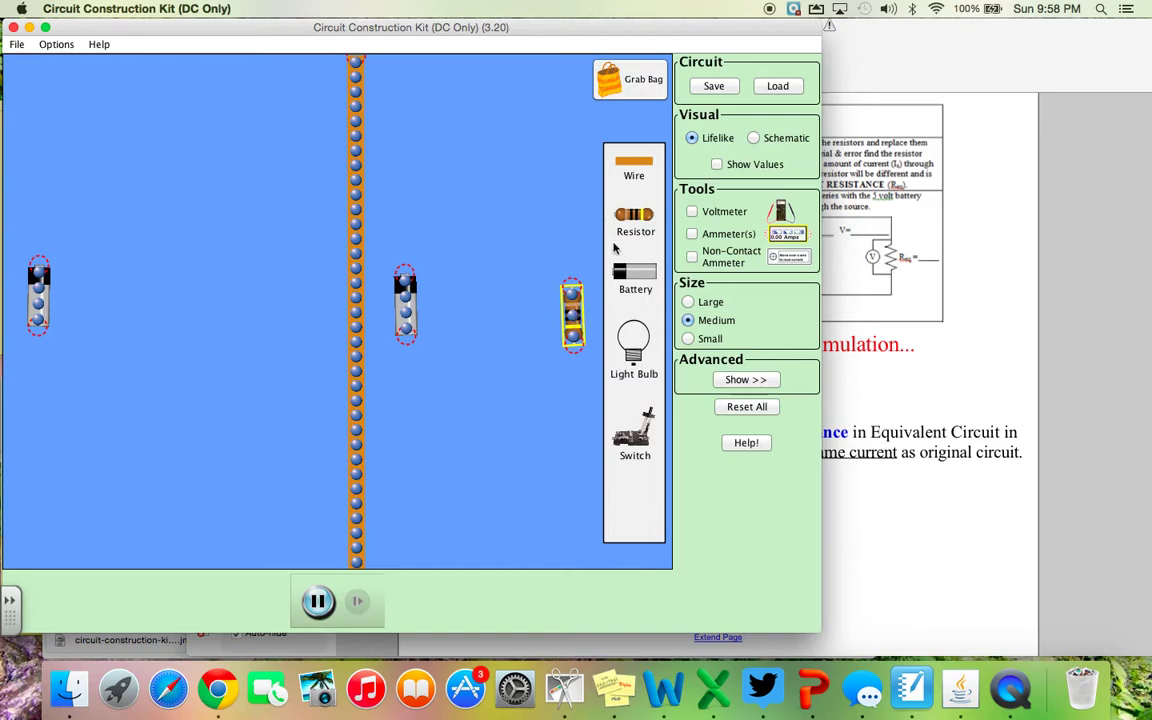
drag(635, 215, 262, 323)
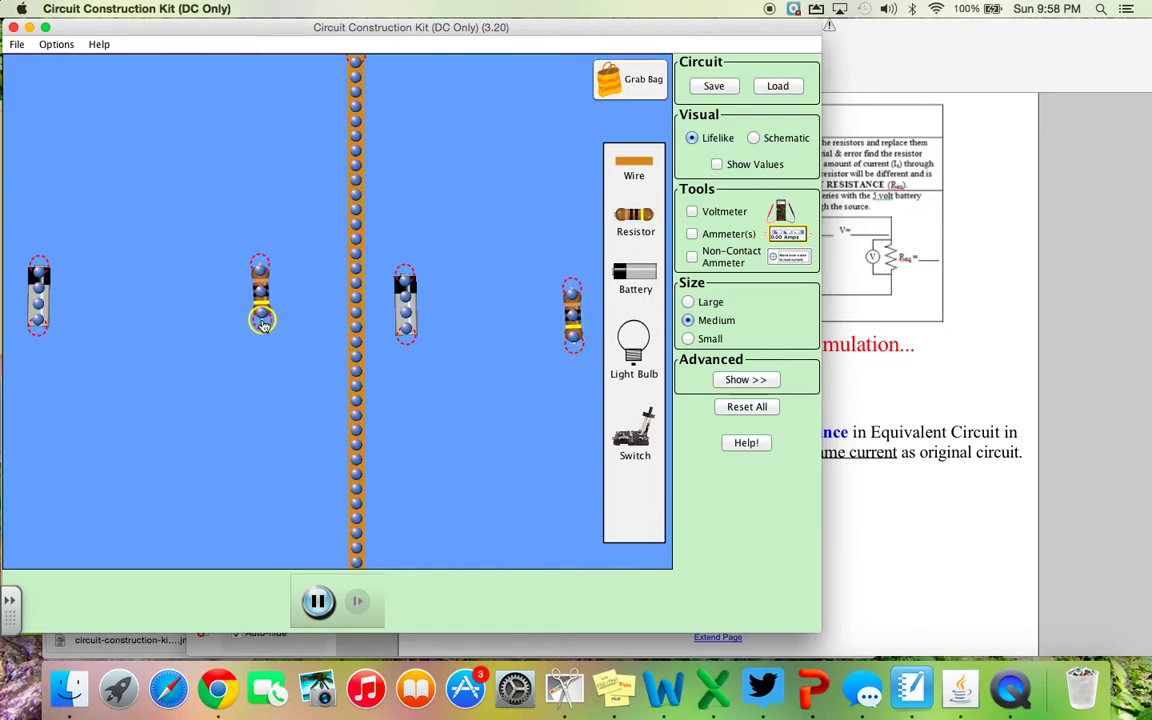
drag(650, 213, 165, 397)
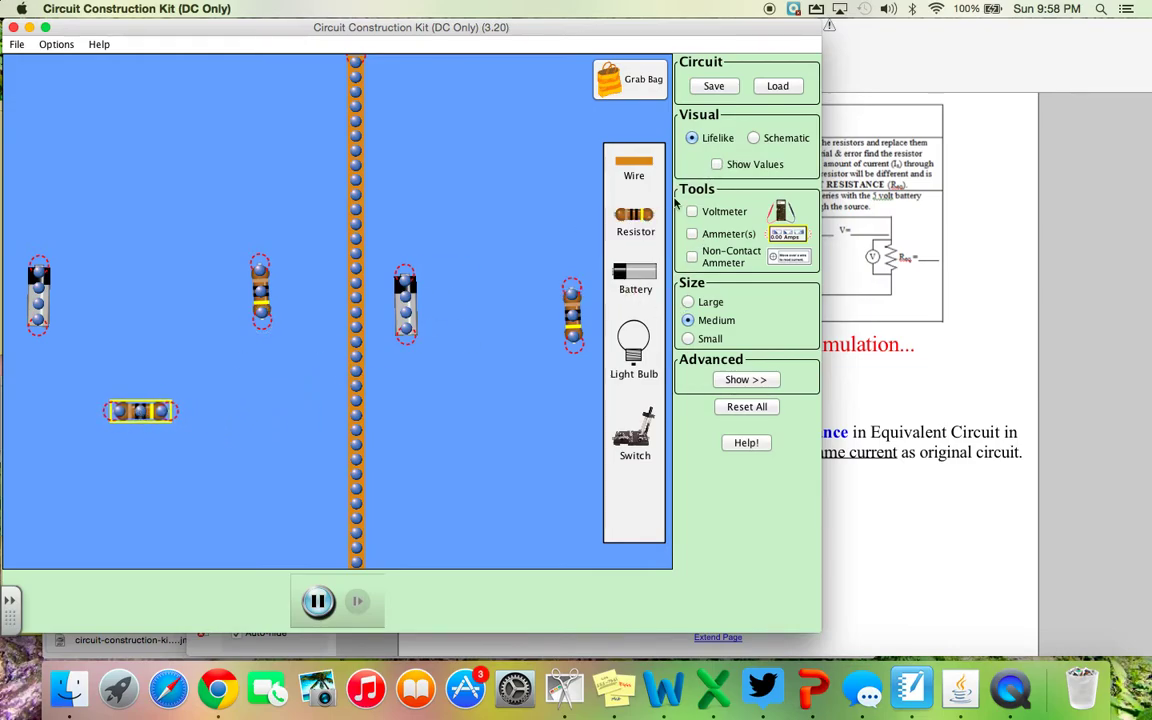
click(914, 221)
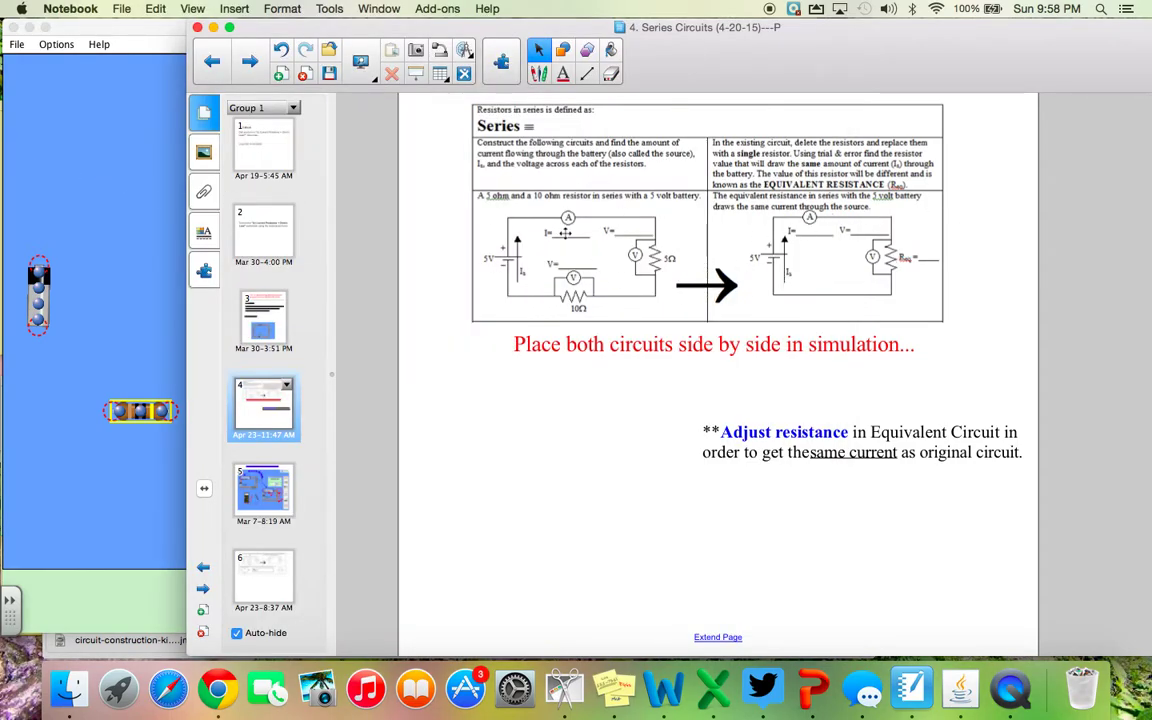
click(130, 168)
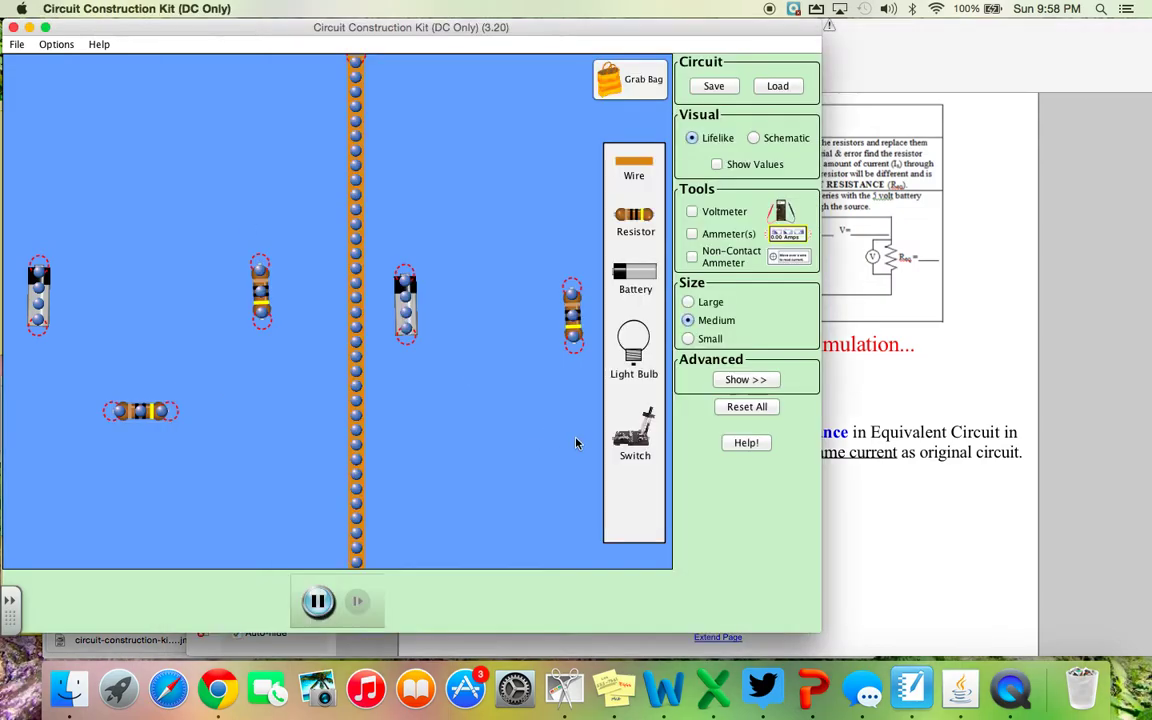
Step: Enable ammeters, place two, and wire the right circuit into a closed loop through its ammeter
click(692, 235)
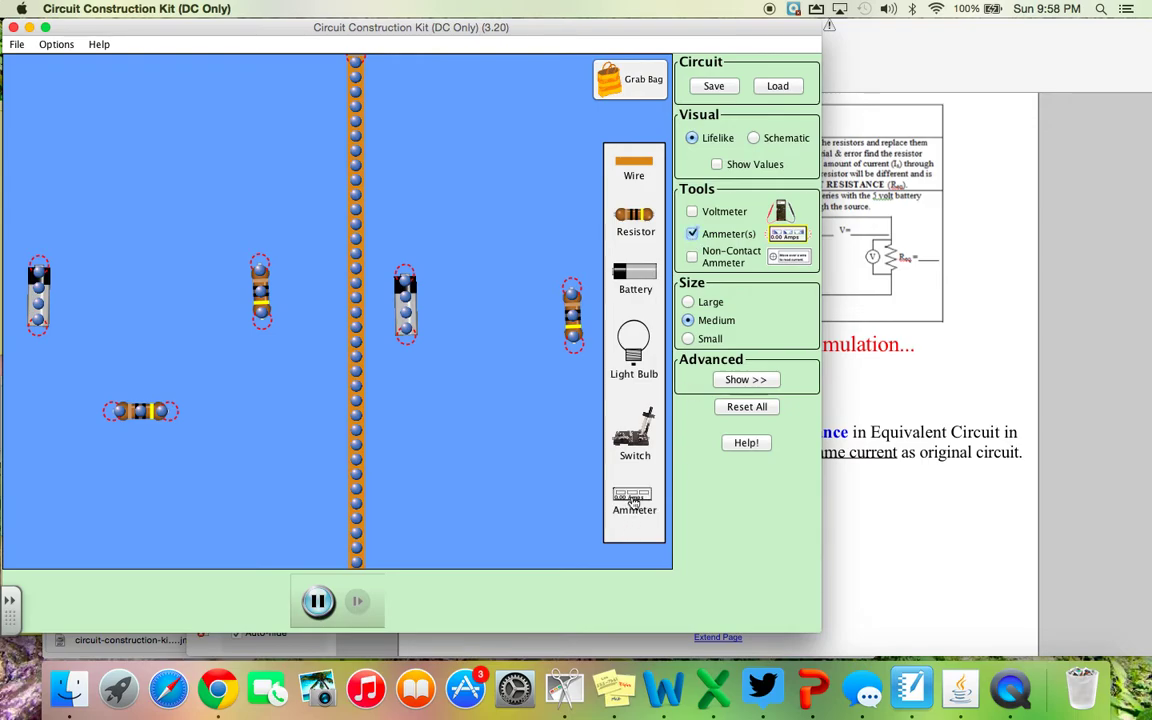
drag(633, 503, 152, 178)
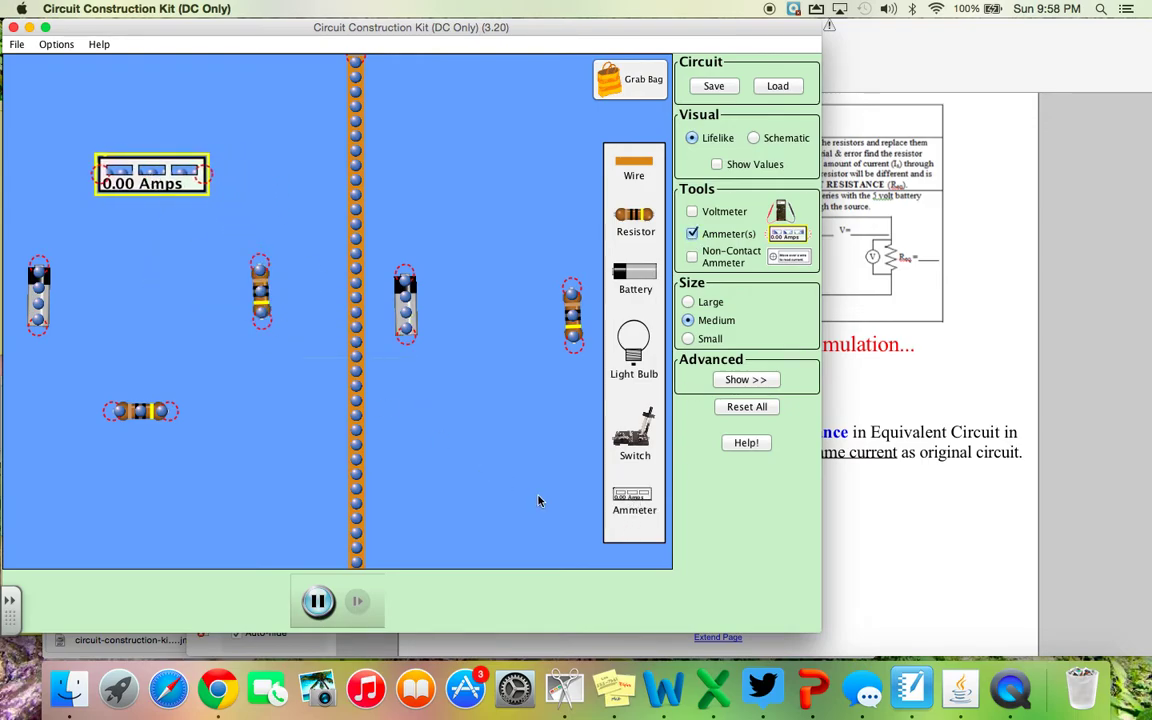
drag(633, 500, 499, 200)
drag(627, 156, 571, 285)
drag(643, 163, 427, 360)
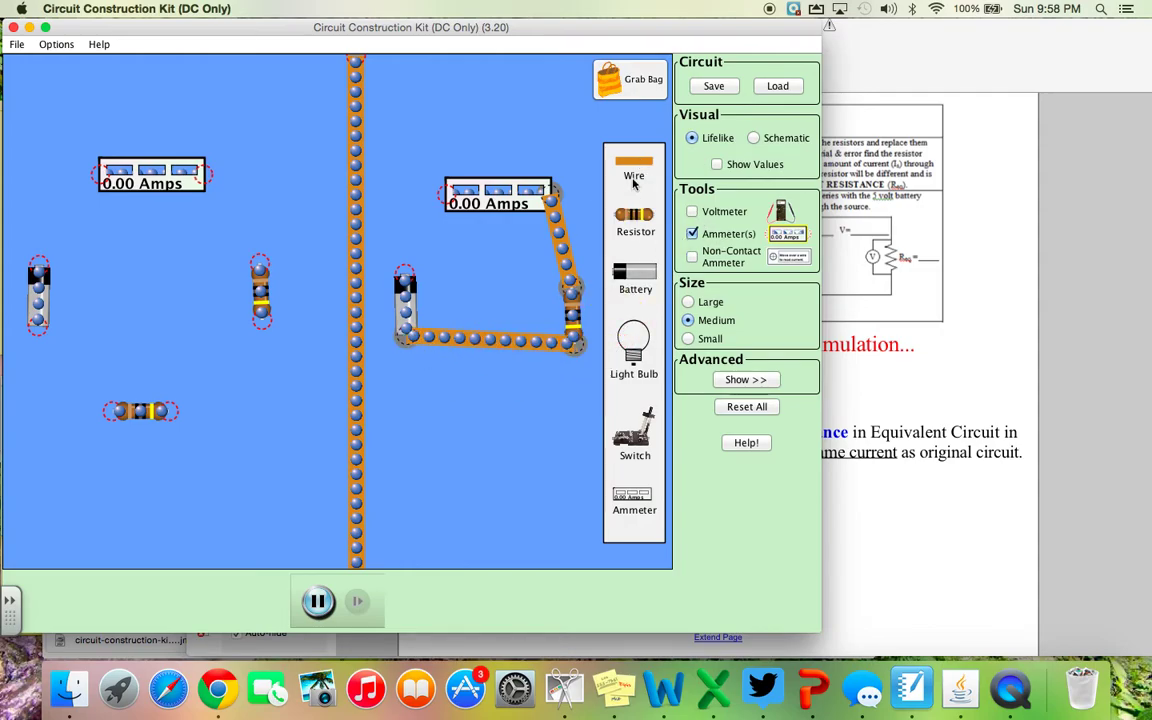
drag(636, 170, 427, 237)
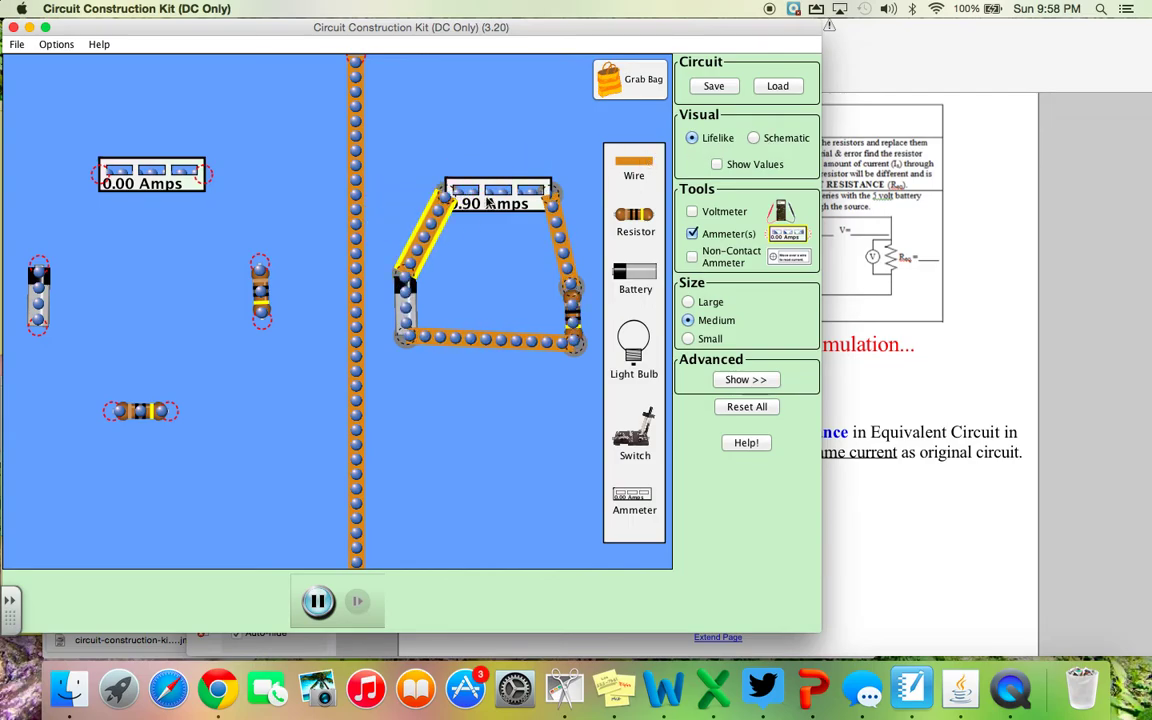
drag(500, 186, 520, 160)
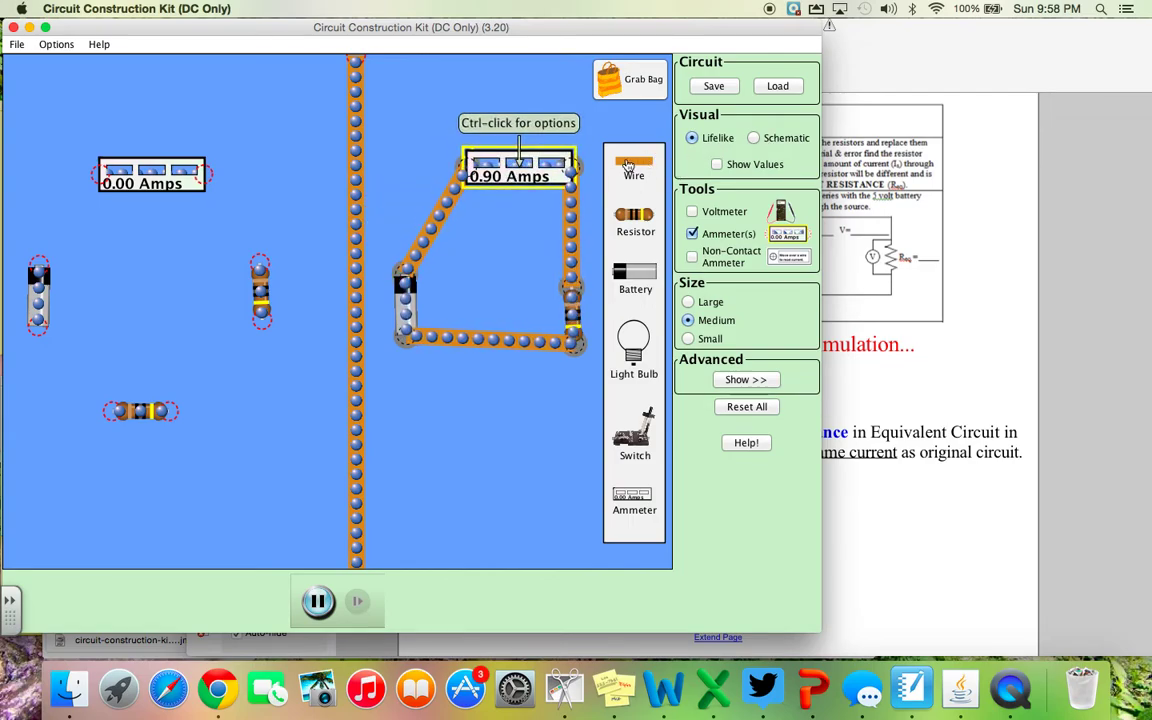
Step: Wire the left circuit's battery, two resistors and ammeter into a closed loop
drag(634, 165, 207, 177)
drag(336, 190, 260, 262)
drag(632, 163, 266, 314)
right_click(256, 401)
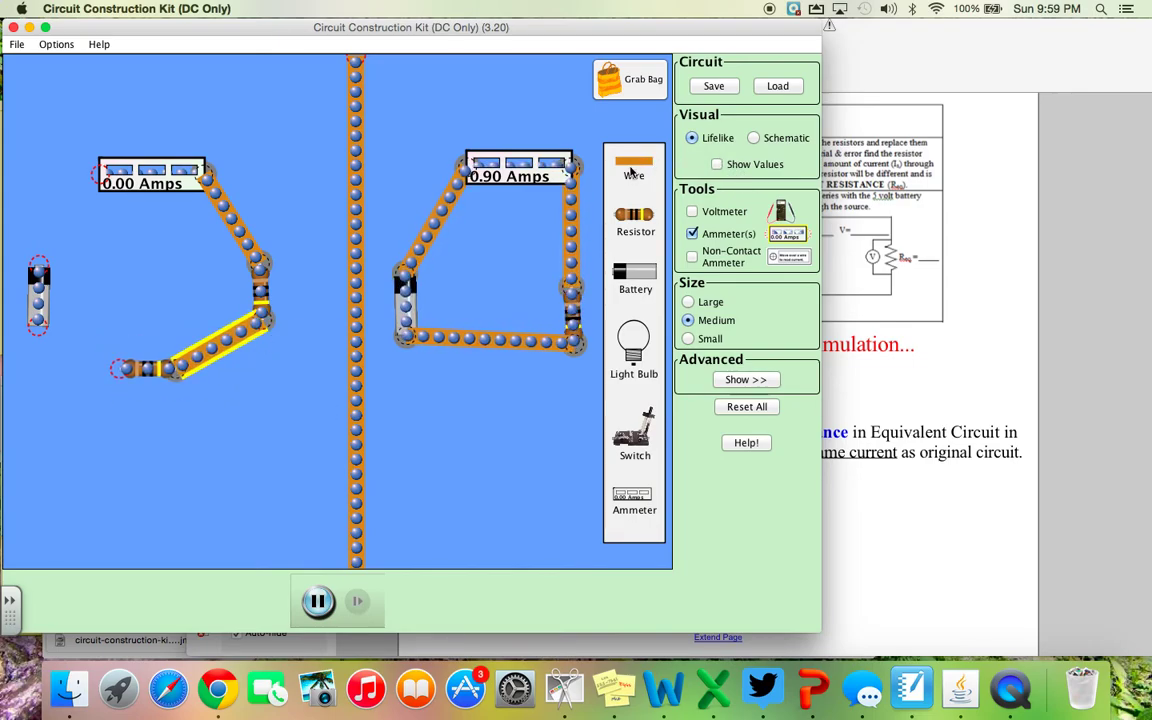
drag(630, 168, 78, 345)
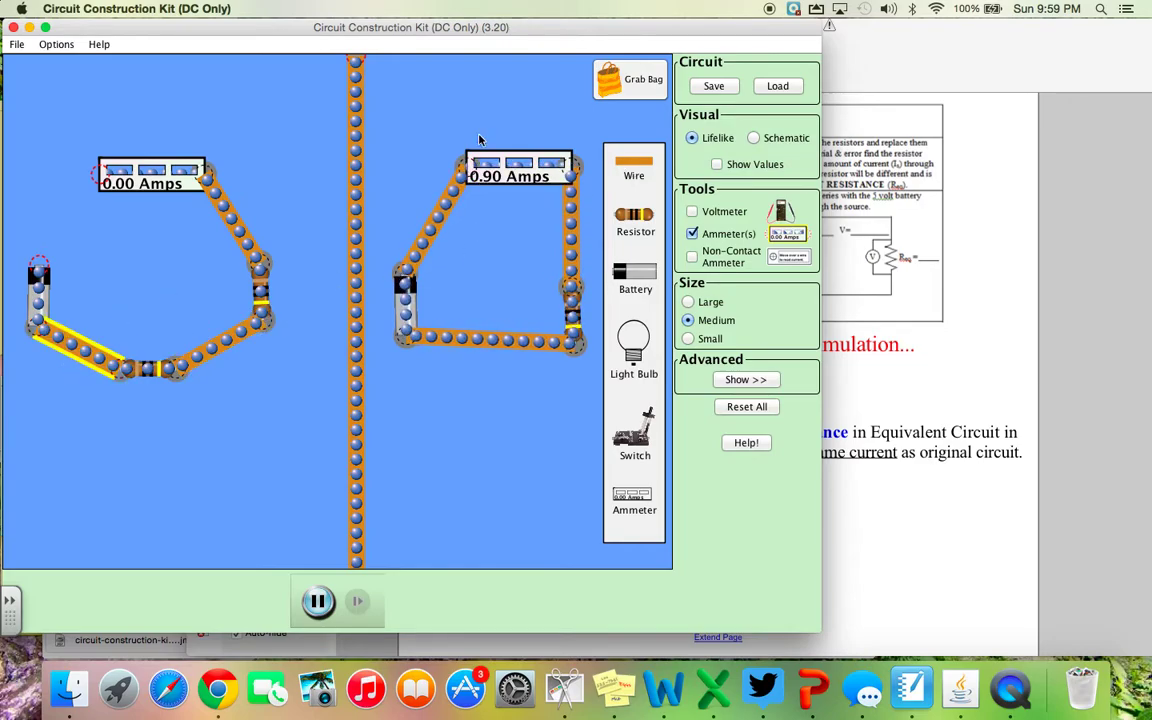
drag(634, 165, 102, 176)
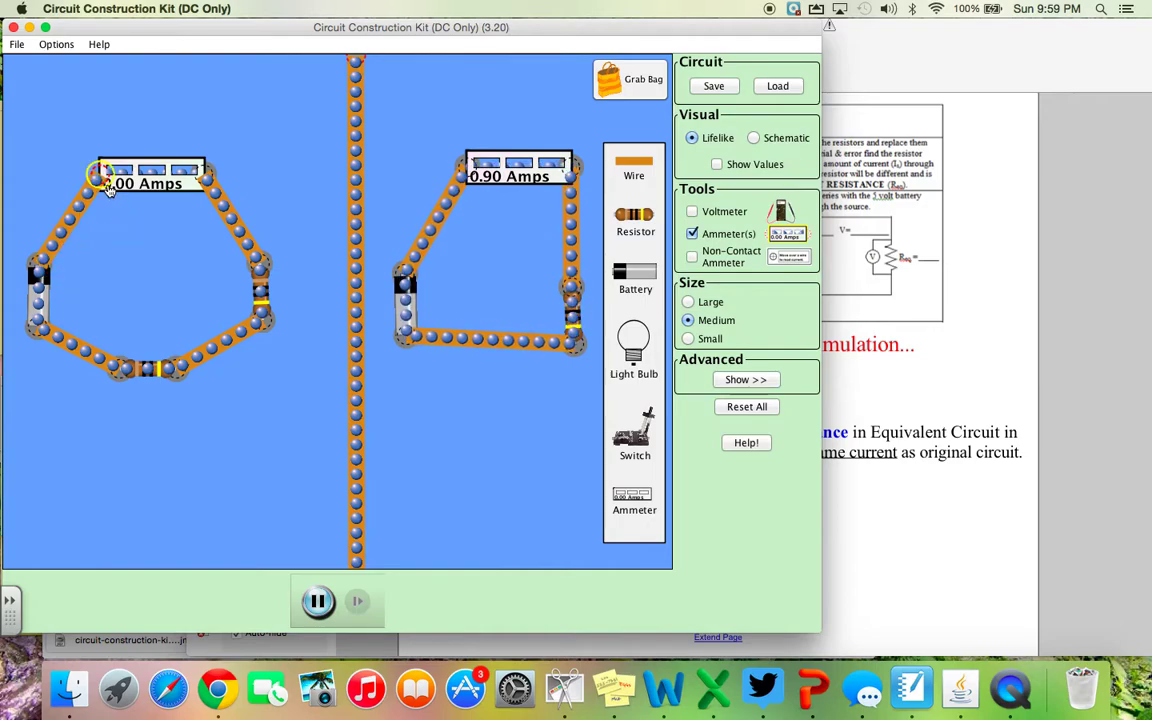
Step: Show all component values (0.45 A and 0.90 A) and open the left battery's voltage setting
click(717, 165)
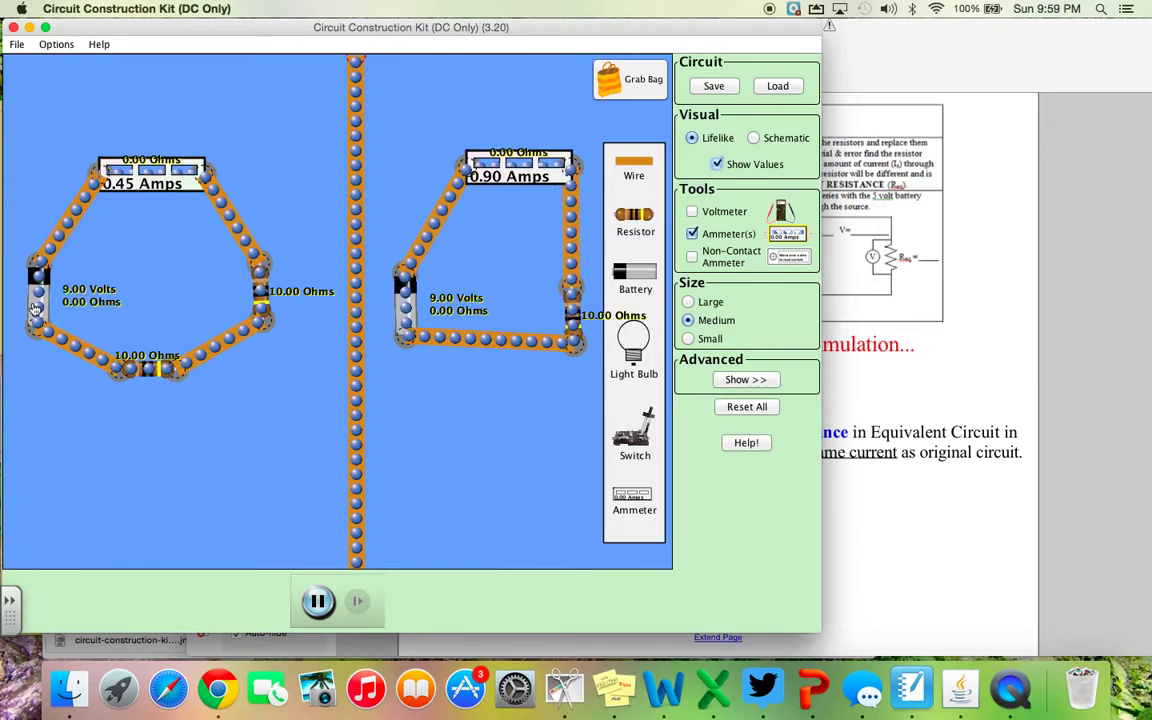
key(super+Tab)
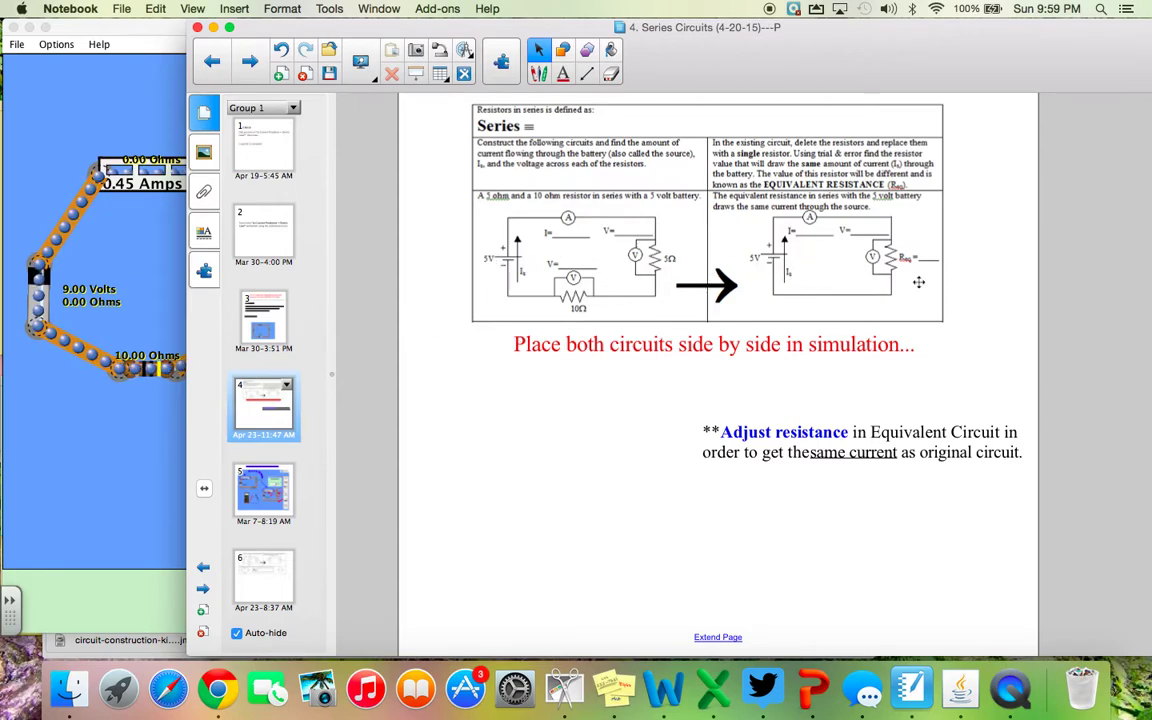
right_click(42, 311)
click(65, 303)
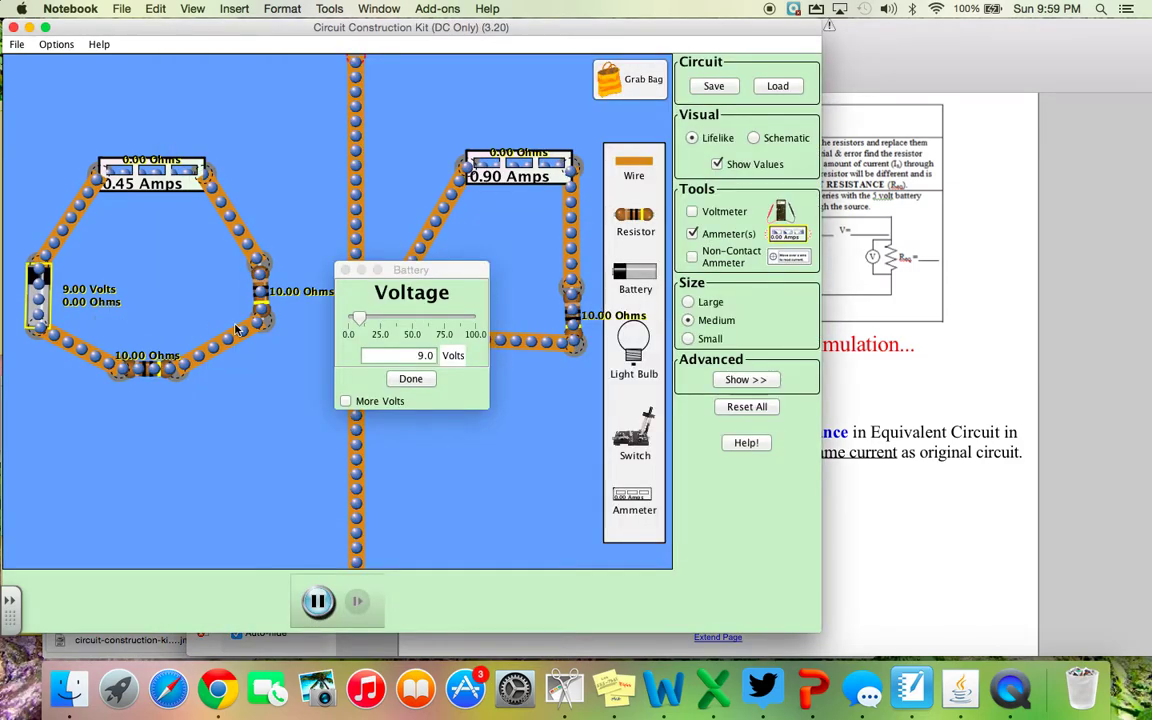
Step: Set both the left and right batteries to 5.0 V
click(427, 356)
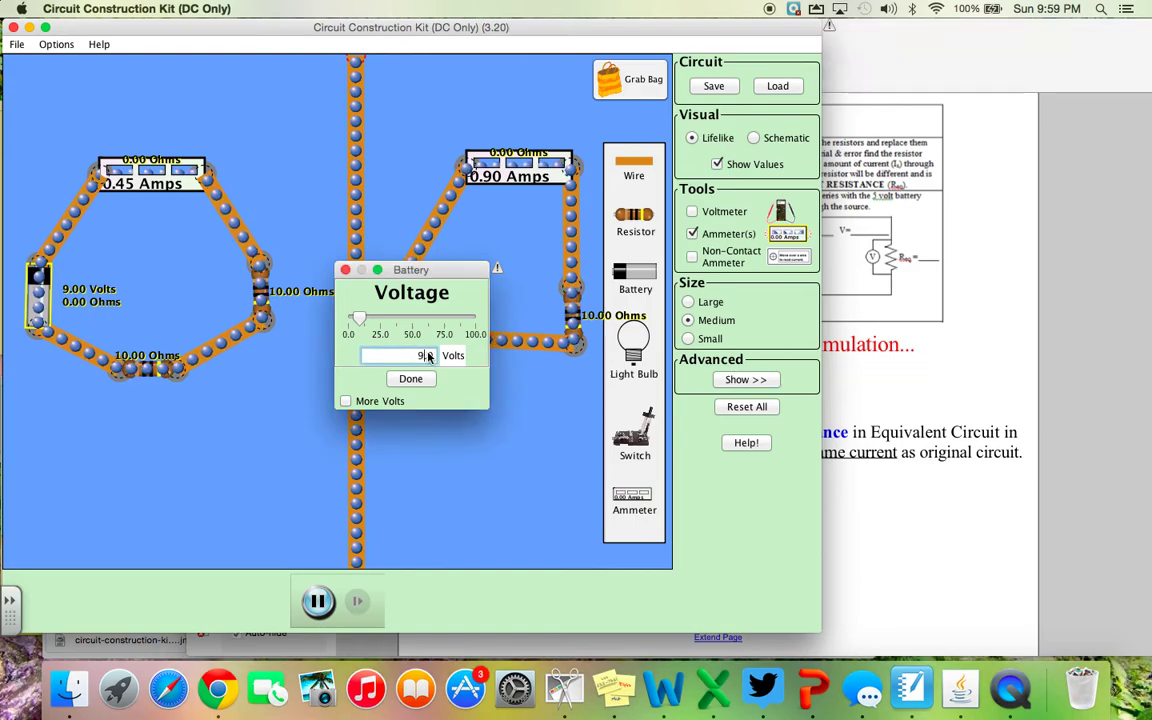
key(BackSpace)
key(BackSpace)
key(BackSpace)
text(5.0)
click(411, 378)
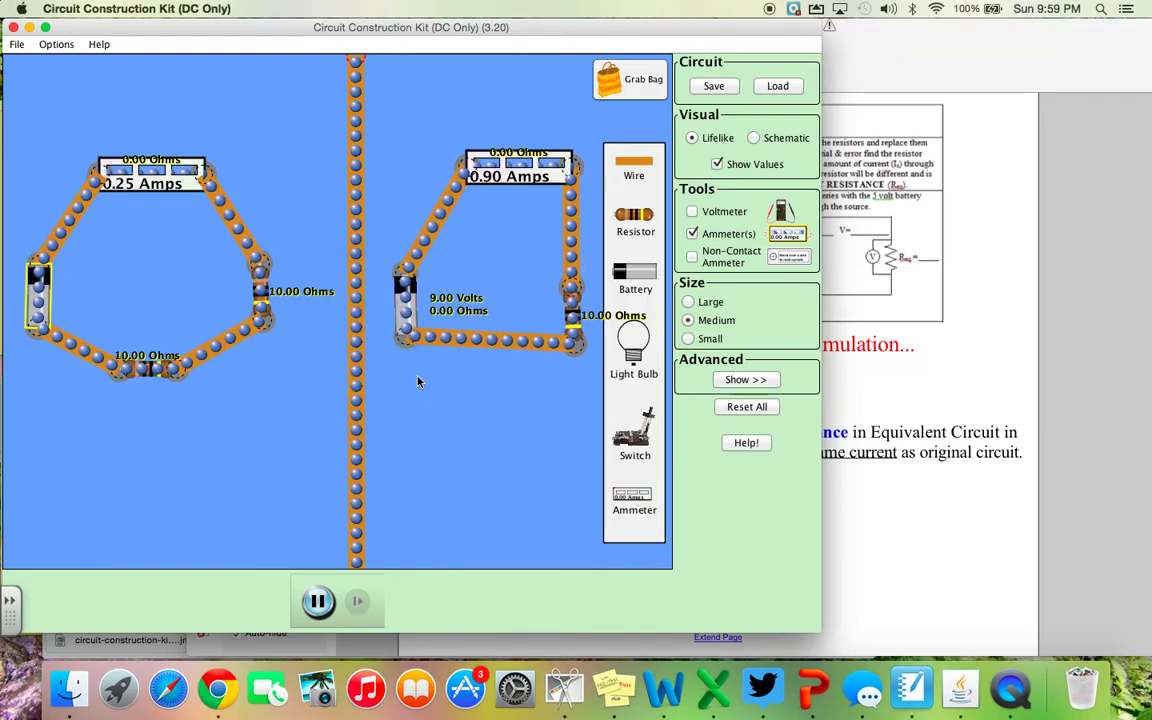
right_click(405, 297)
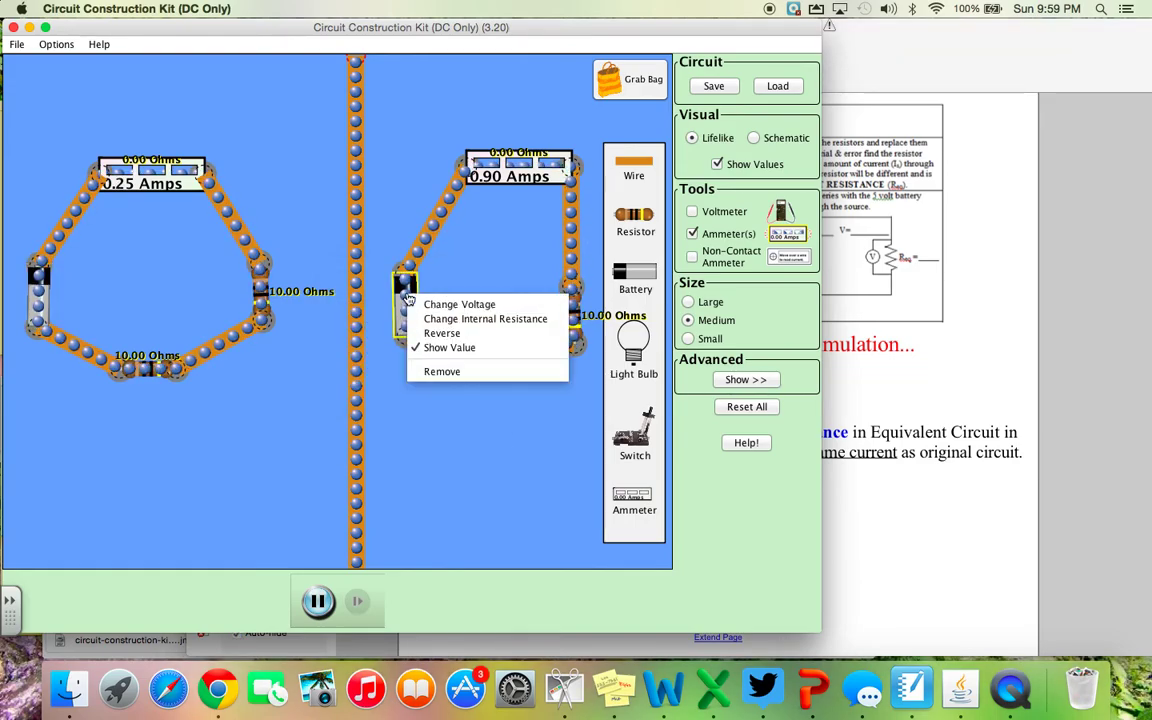
click(465, 304)
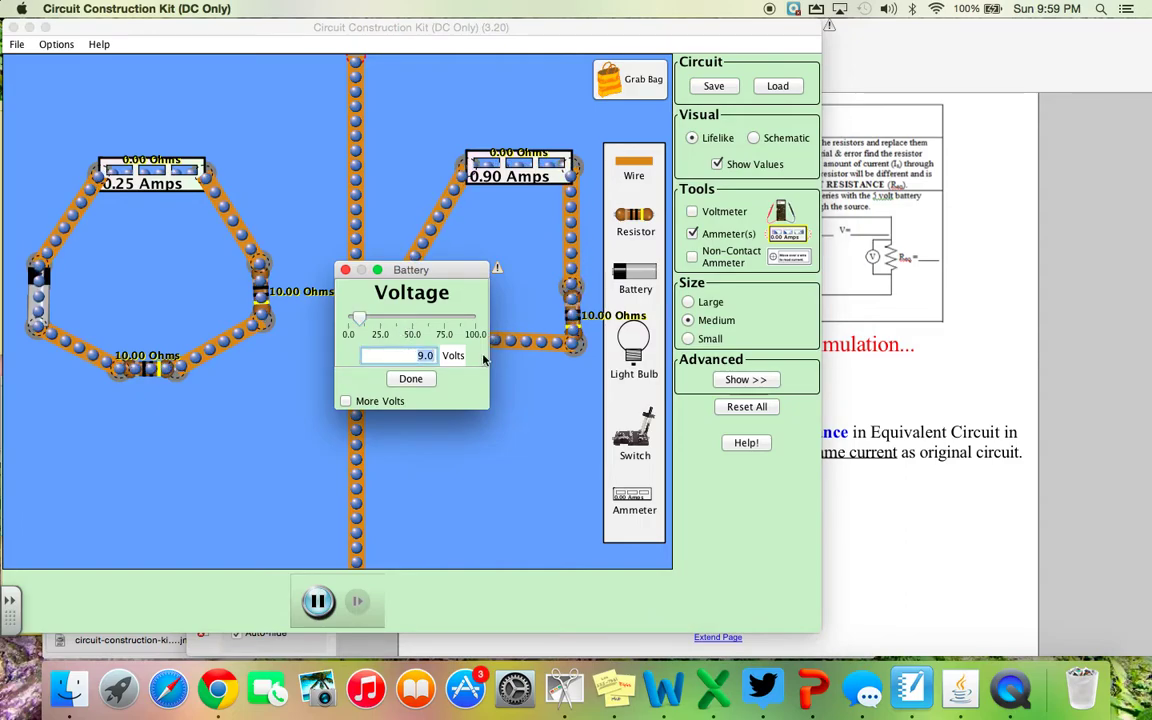
key(BackSpace)
key(BackSpace)
key(BackSpace)
text(5.0)
click(411, 378)
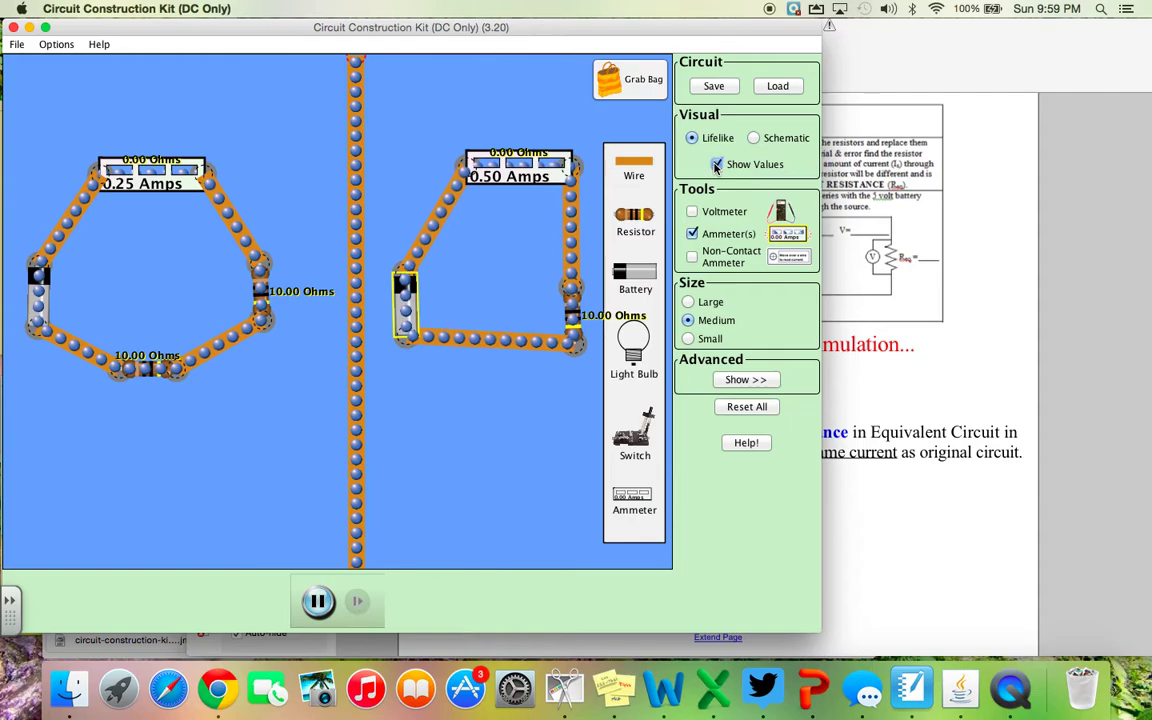
Step: Change the left circuit's side resistor from 10 Ω to 5 Ω, then hide the value labels
key(super+Tab)
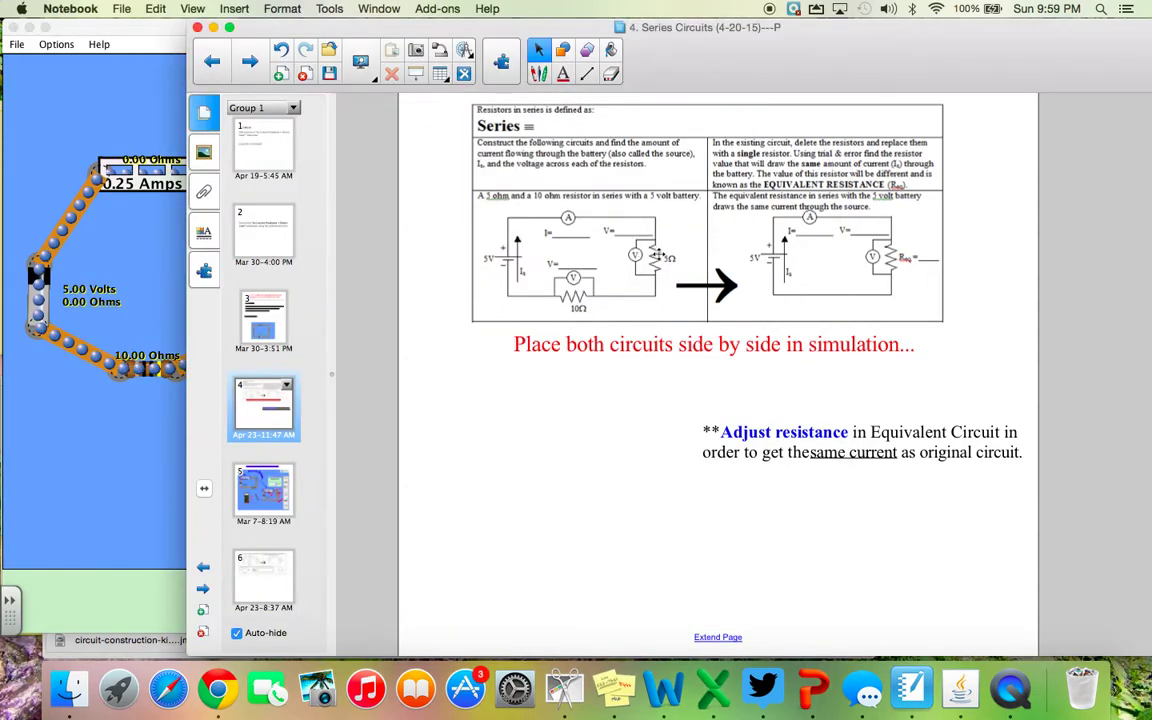
click(117, 231)
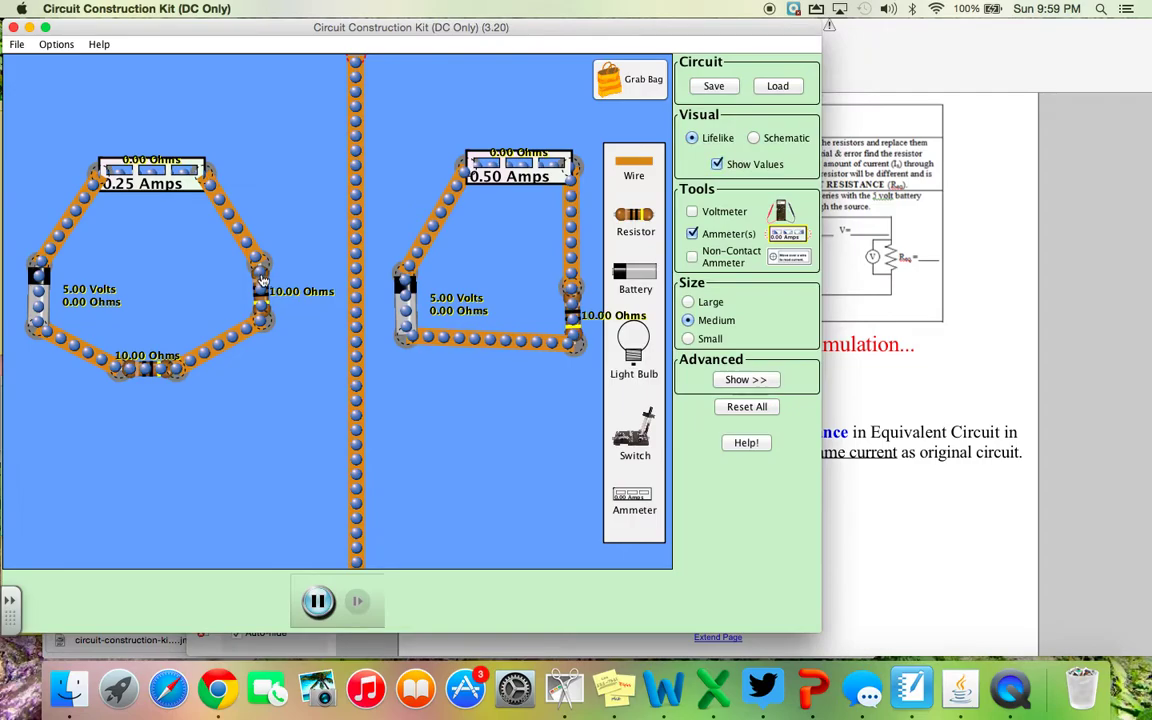
right_click(262, 281)
click(285, 292)
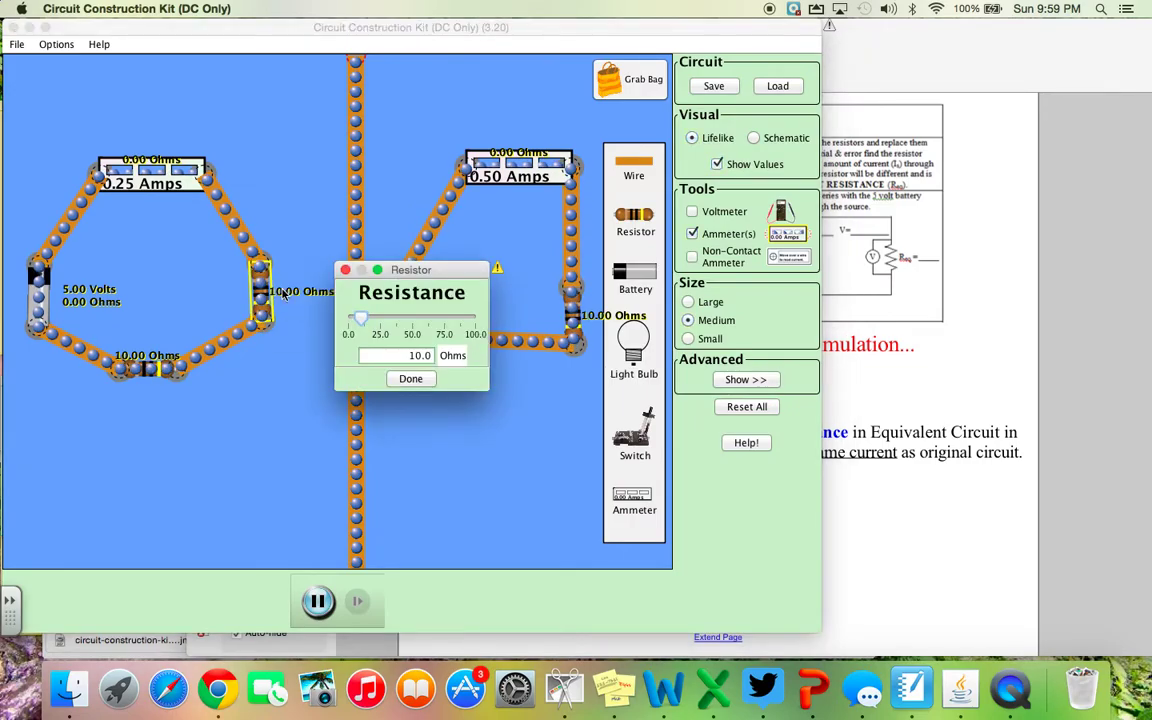
drag(432, 356, 402, 356)
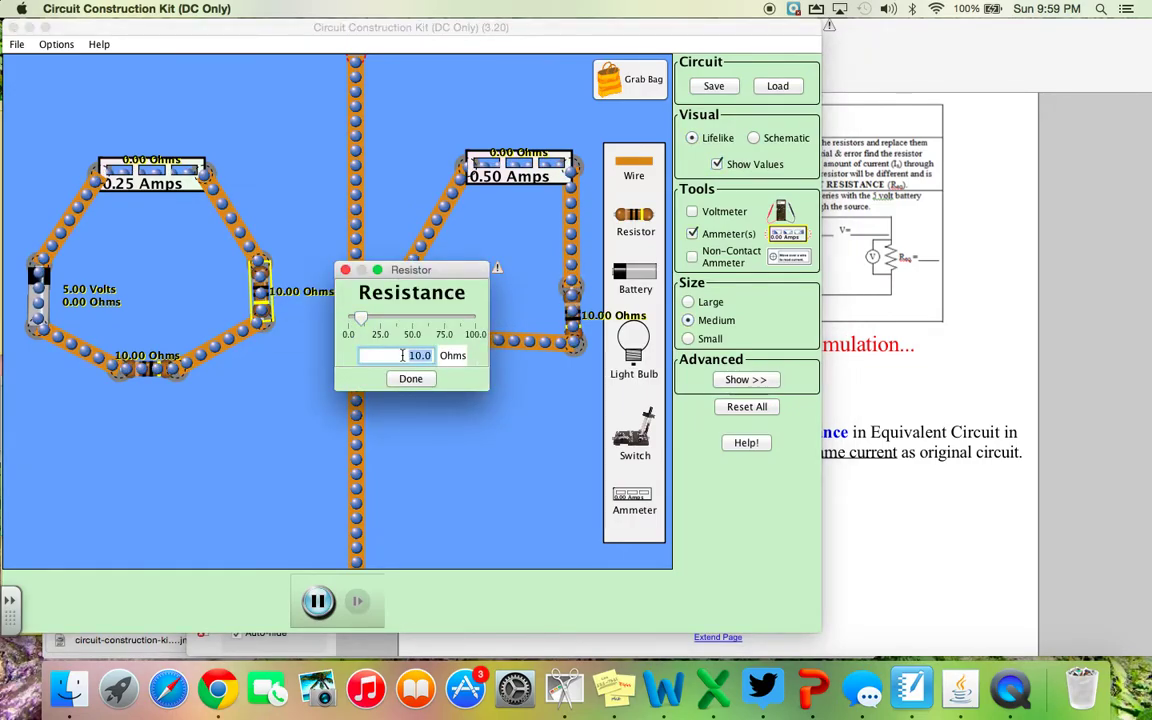
text(5)
click(408, 378)
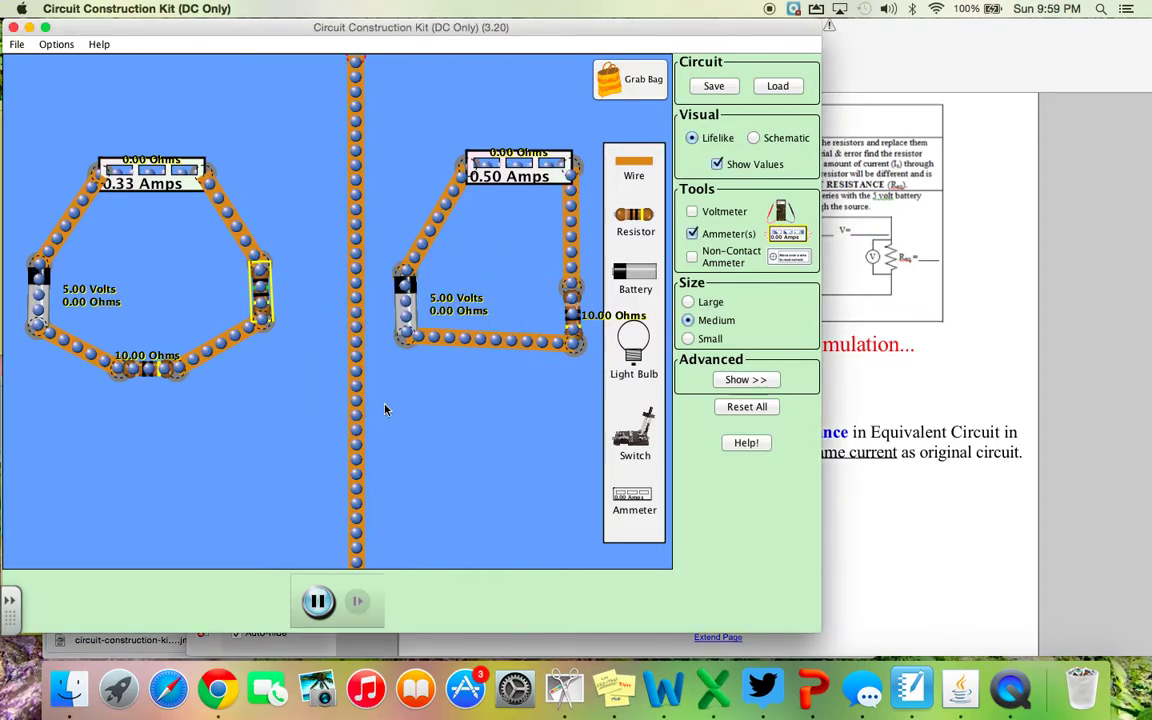
click(717, 165)
Step: Show the component values again and set the right circuit's resistor to 12 Ω
click(717, 165)
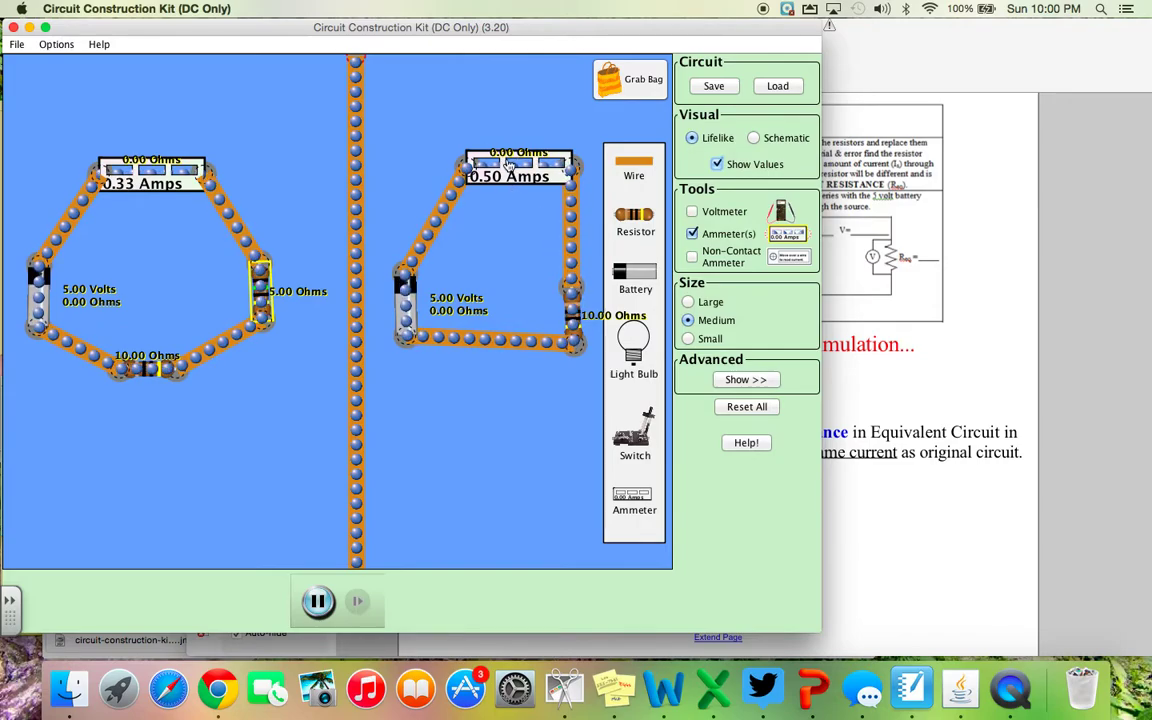
right_click(569, 322)
click(595, 328)
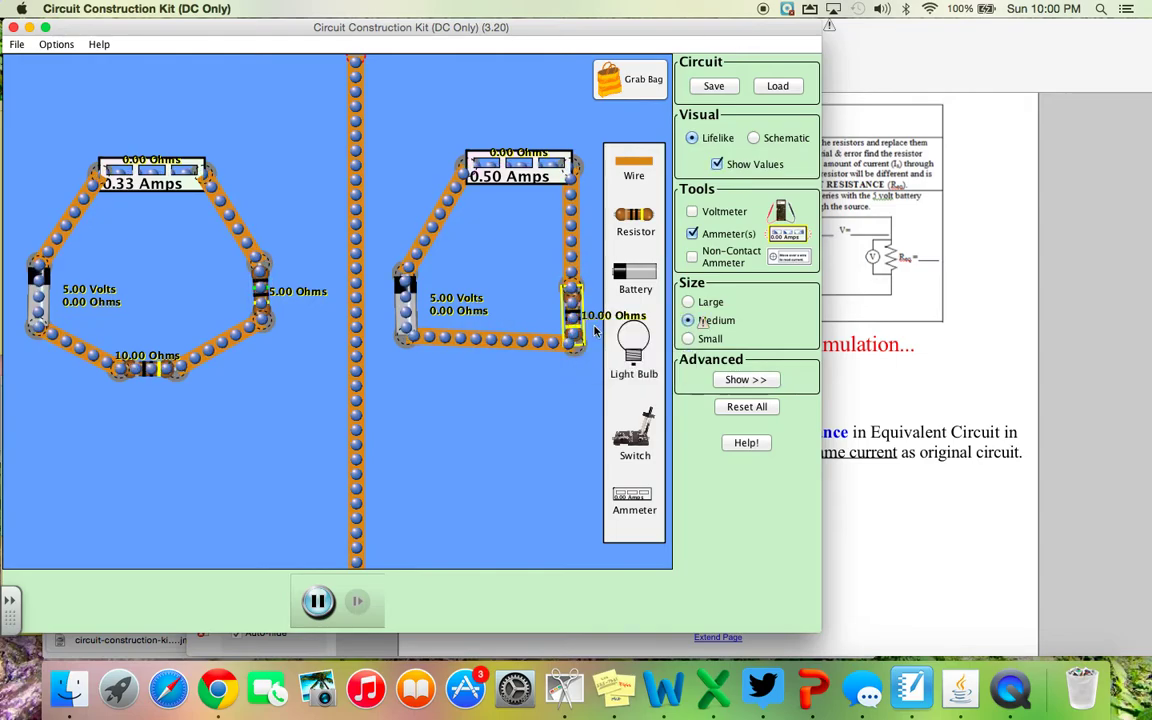
drag(421, 272, 509, 421)
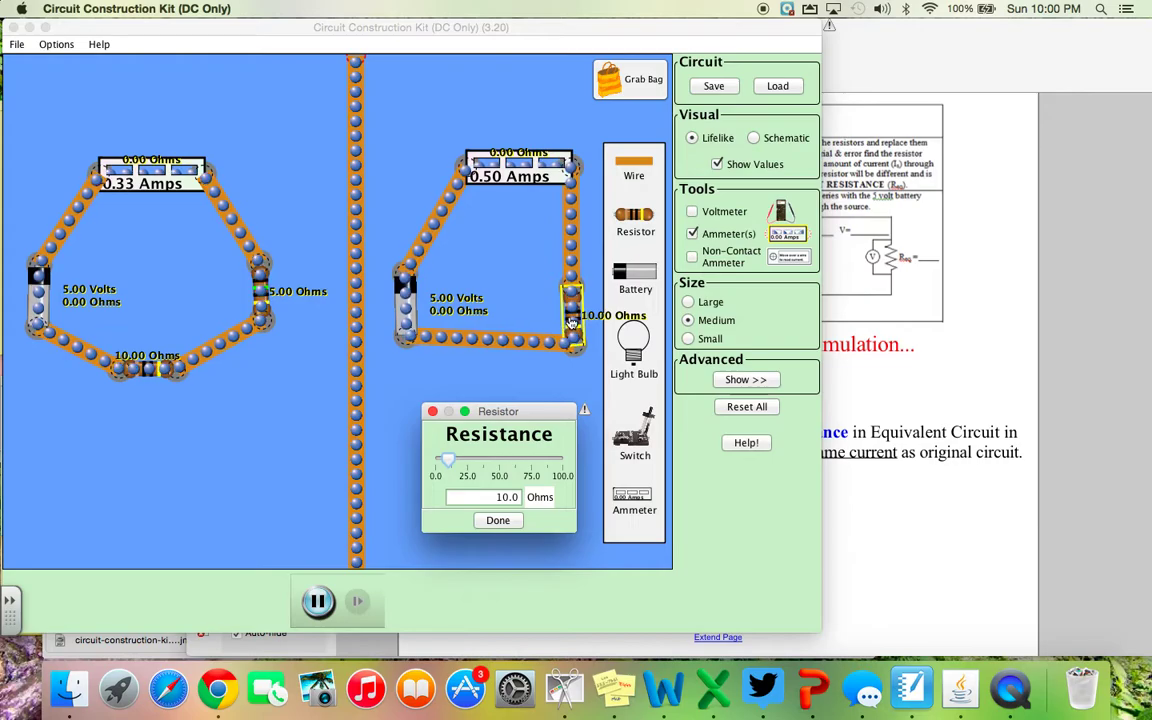
double_click(520, 497)
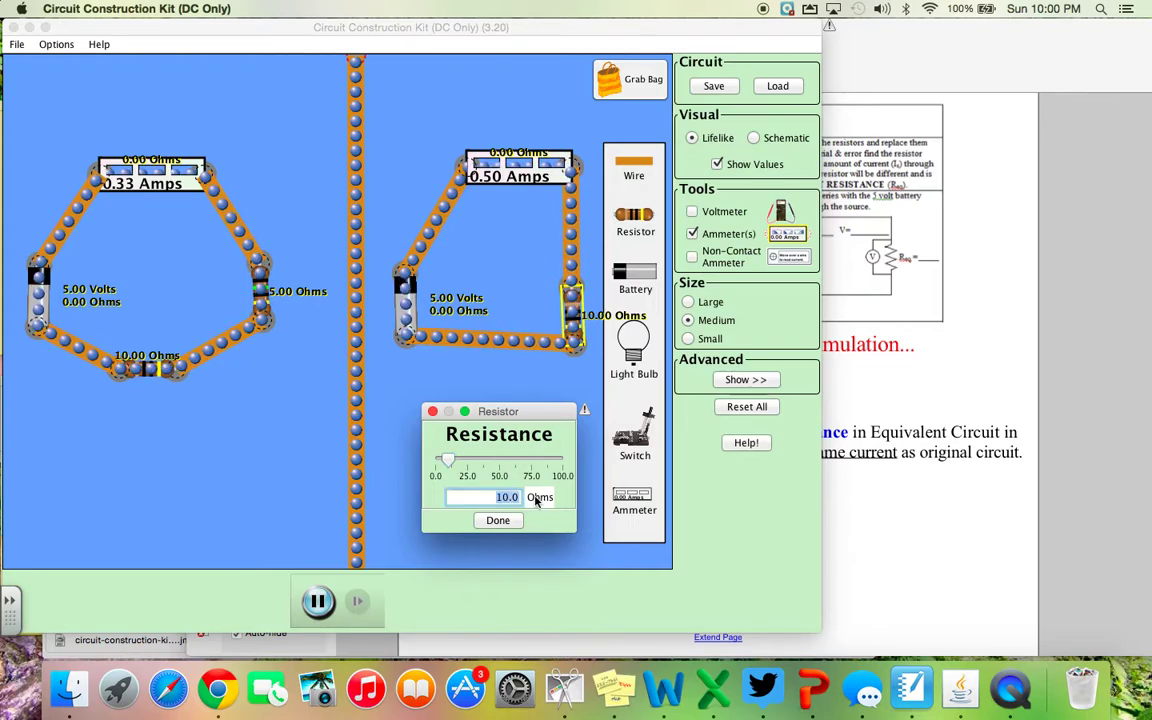
text(12)
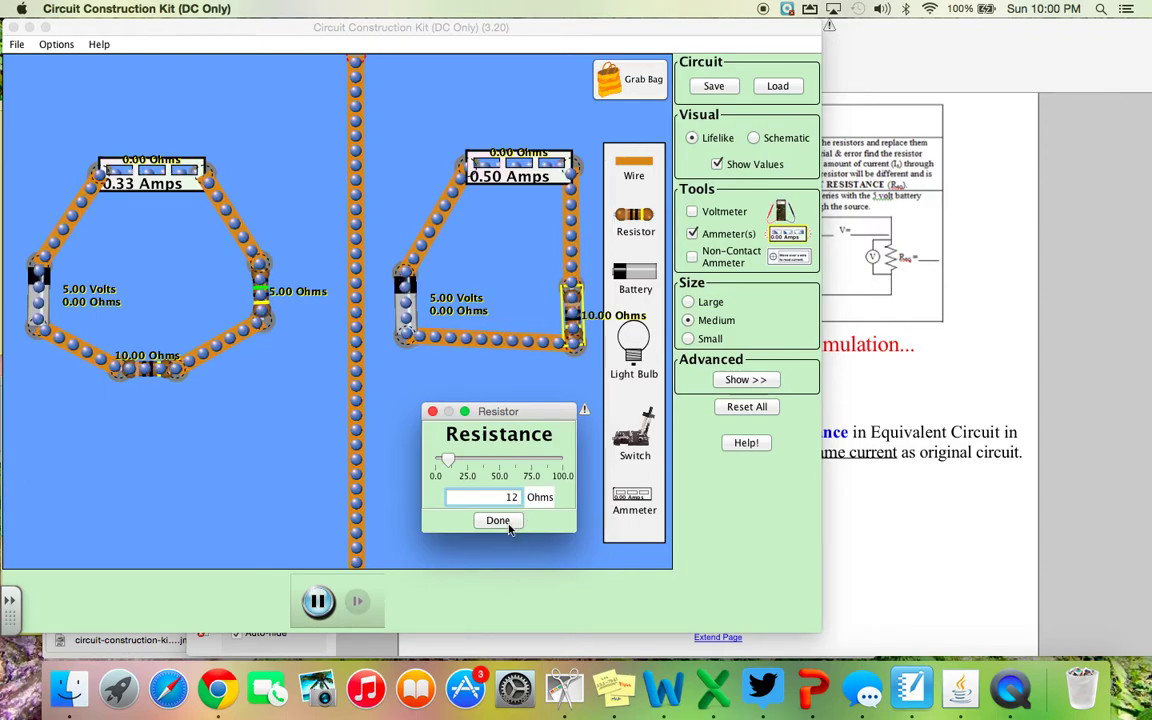
click(508, 527)
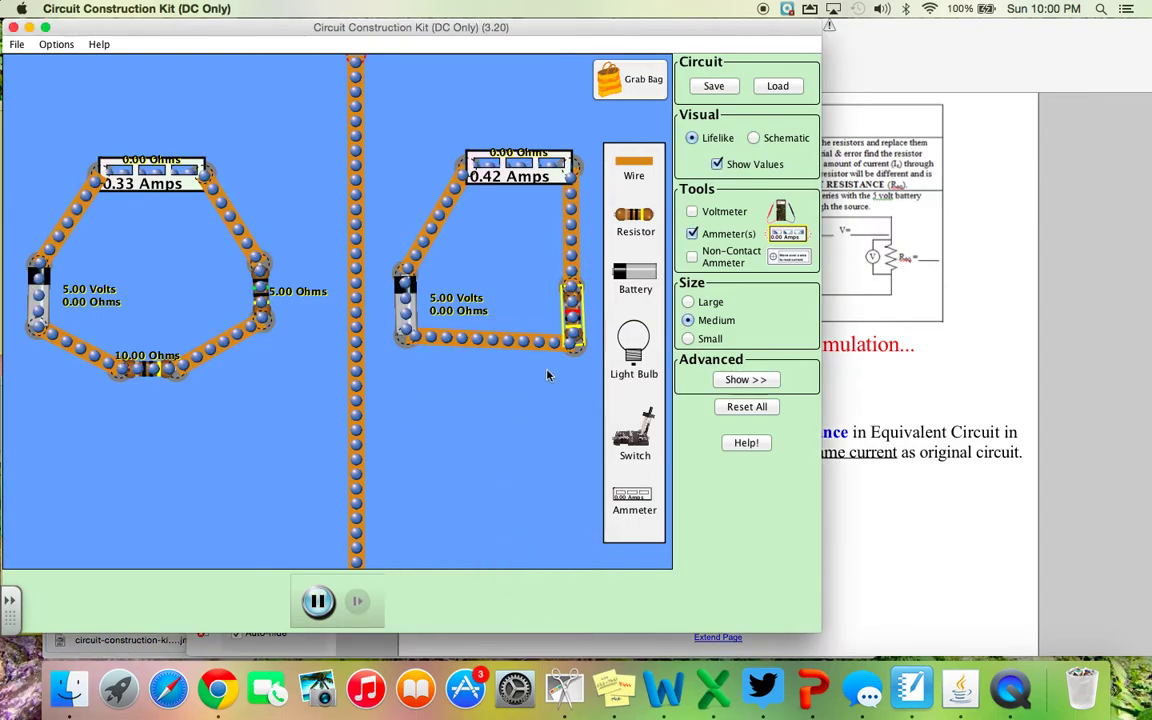
Step: Change the right circuit's resistor to 15 Ω so it reads 0.33 A
right_click(574, 316)
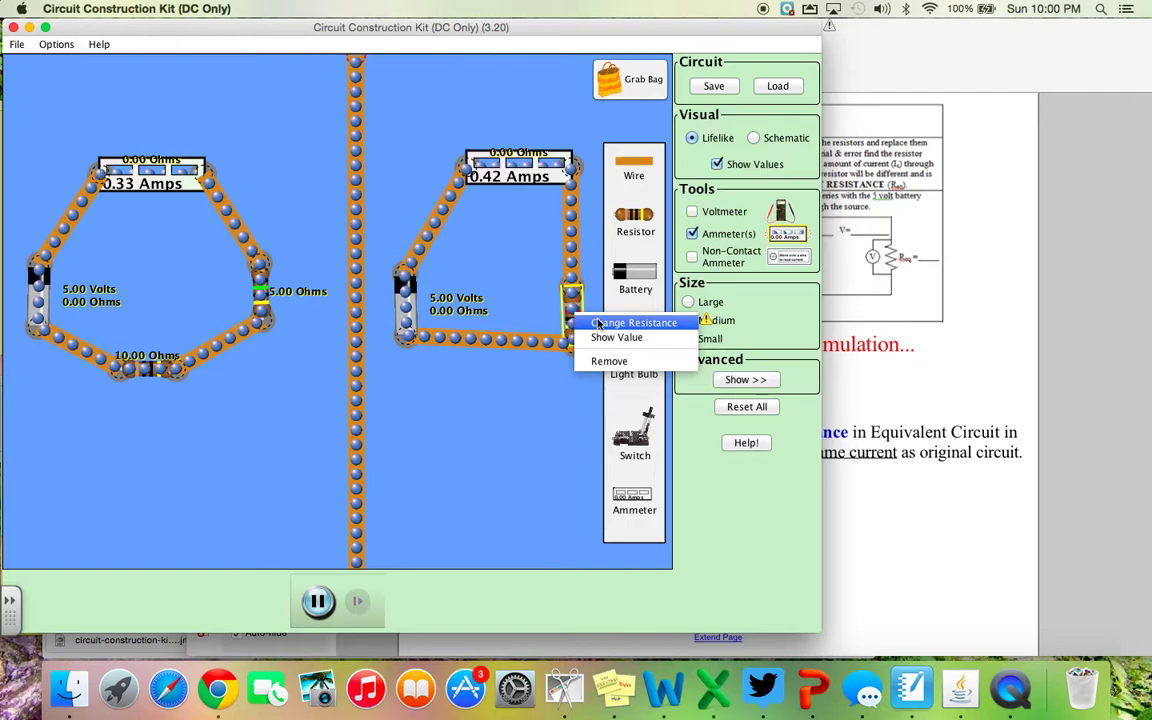
click(610, 322)
drag(419, 276, 484, 398)
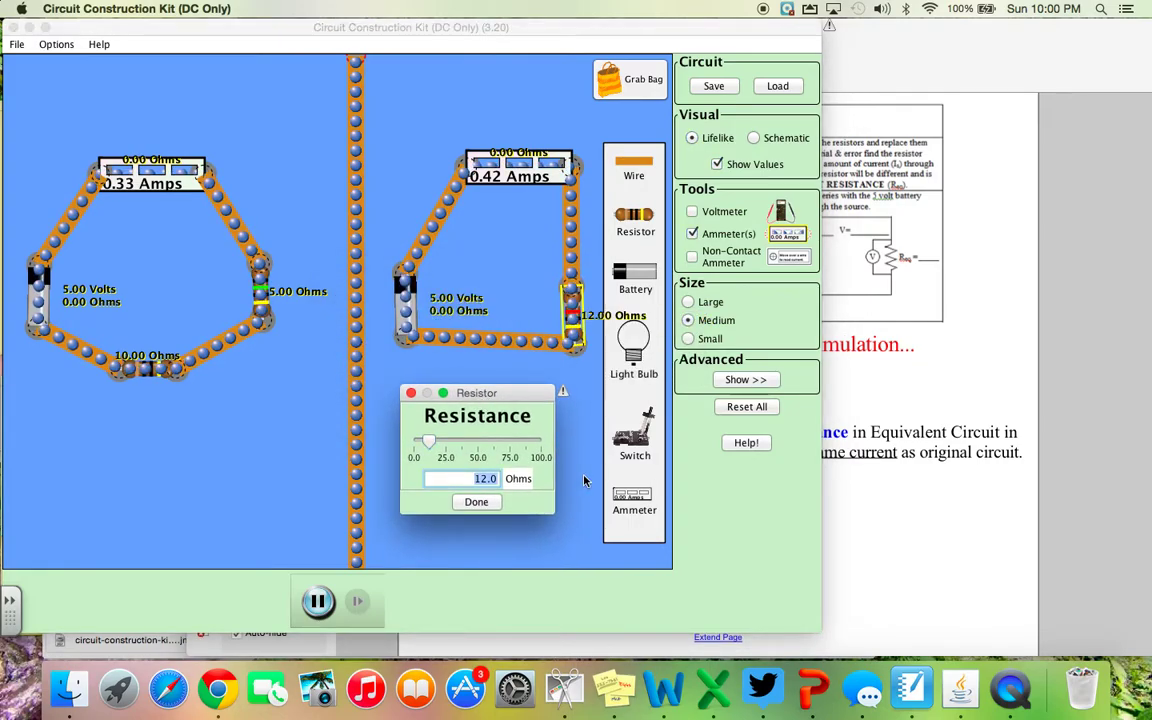
text(15)
key(Return)
click(476, 503)
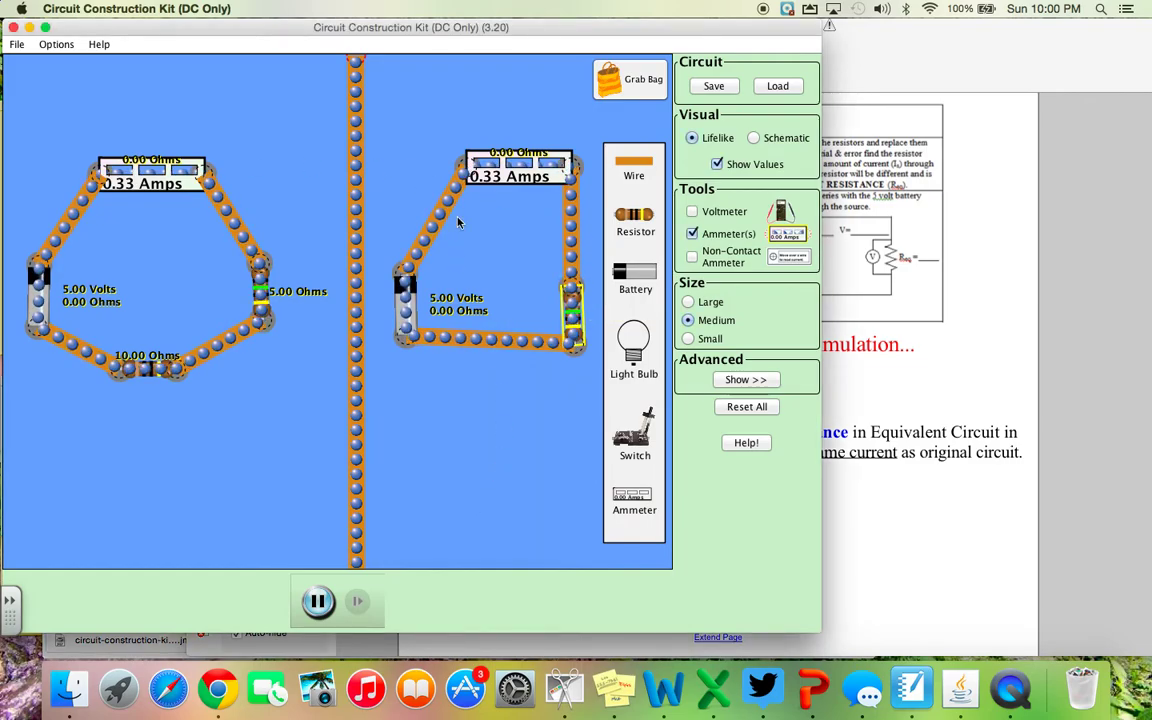
key(ctrl+Up)
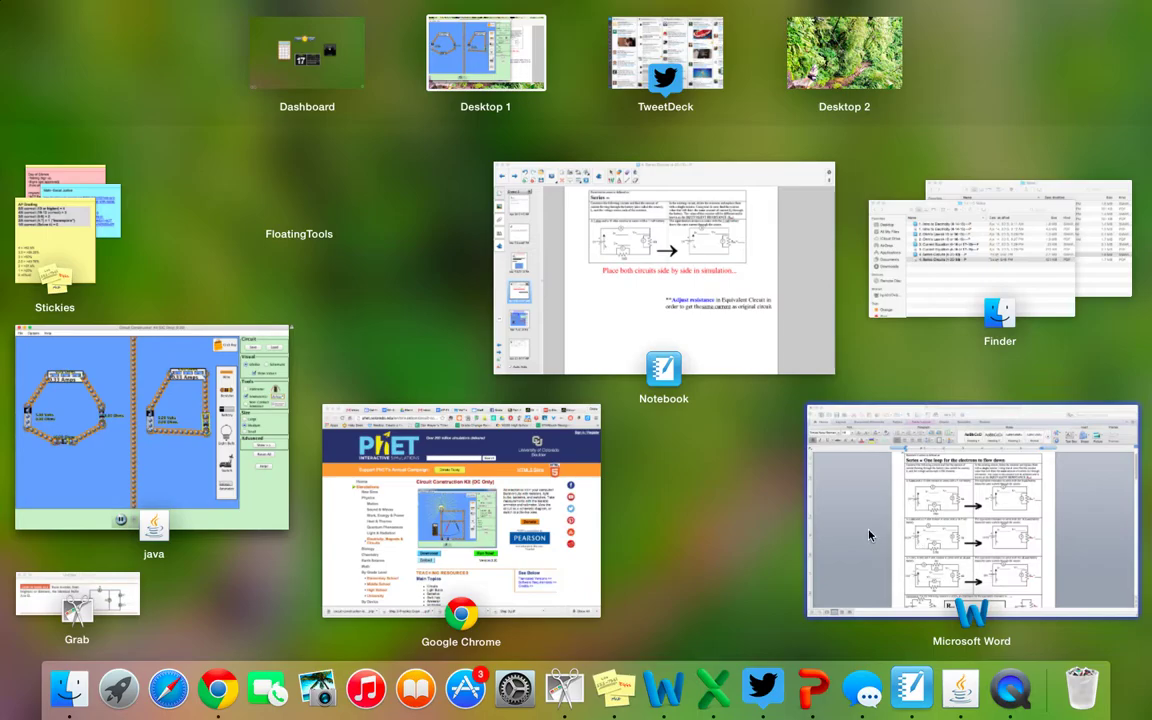
Step: On the Notebook series worksheet page, write 15 beside the Req label
click(712, 314)
click(267, 490)
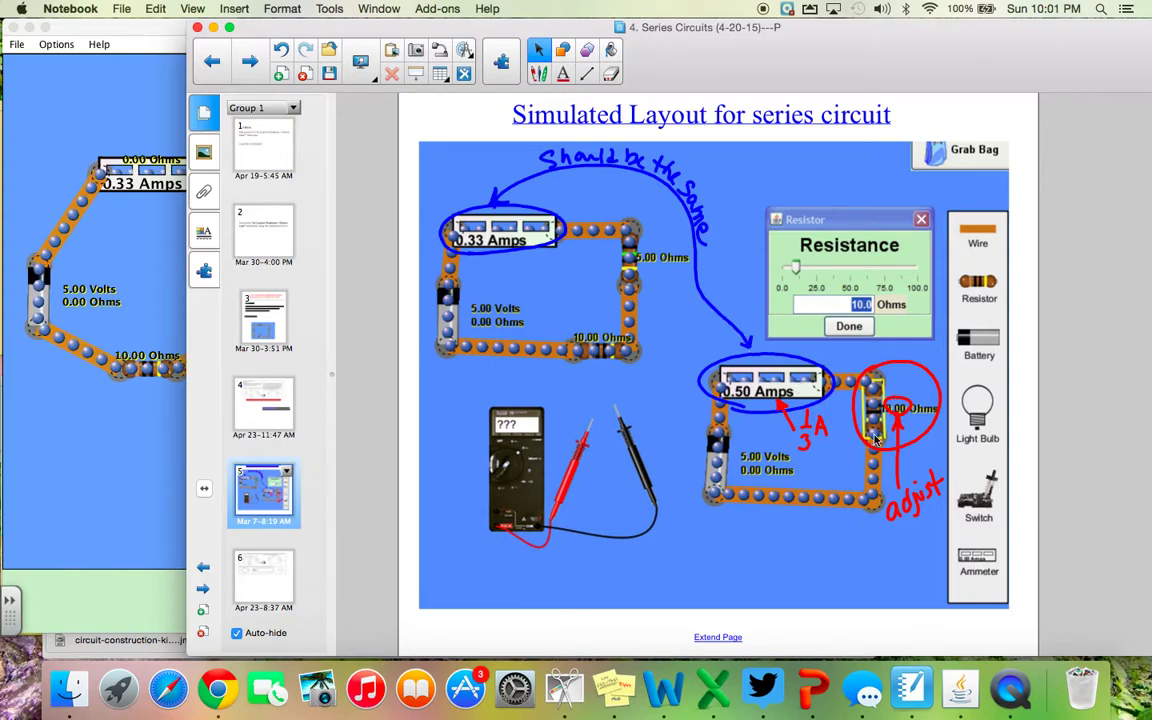
click(146, 255)
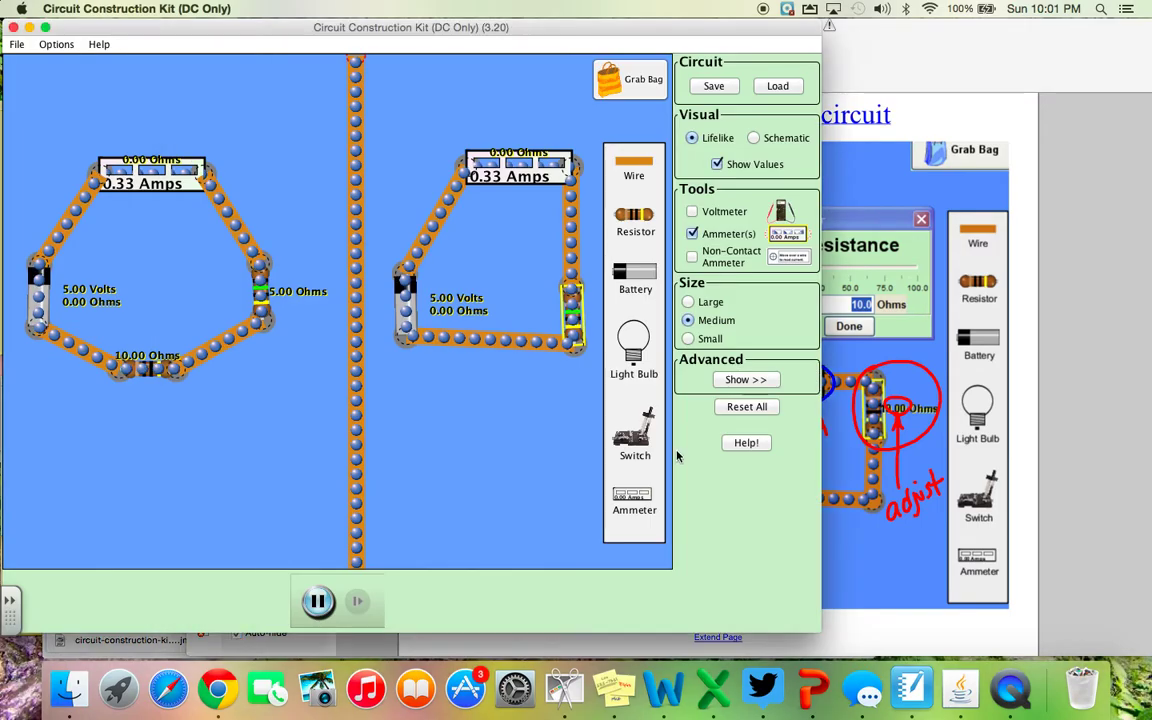
click(924, 78)
click(275, 402)
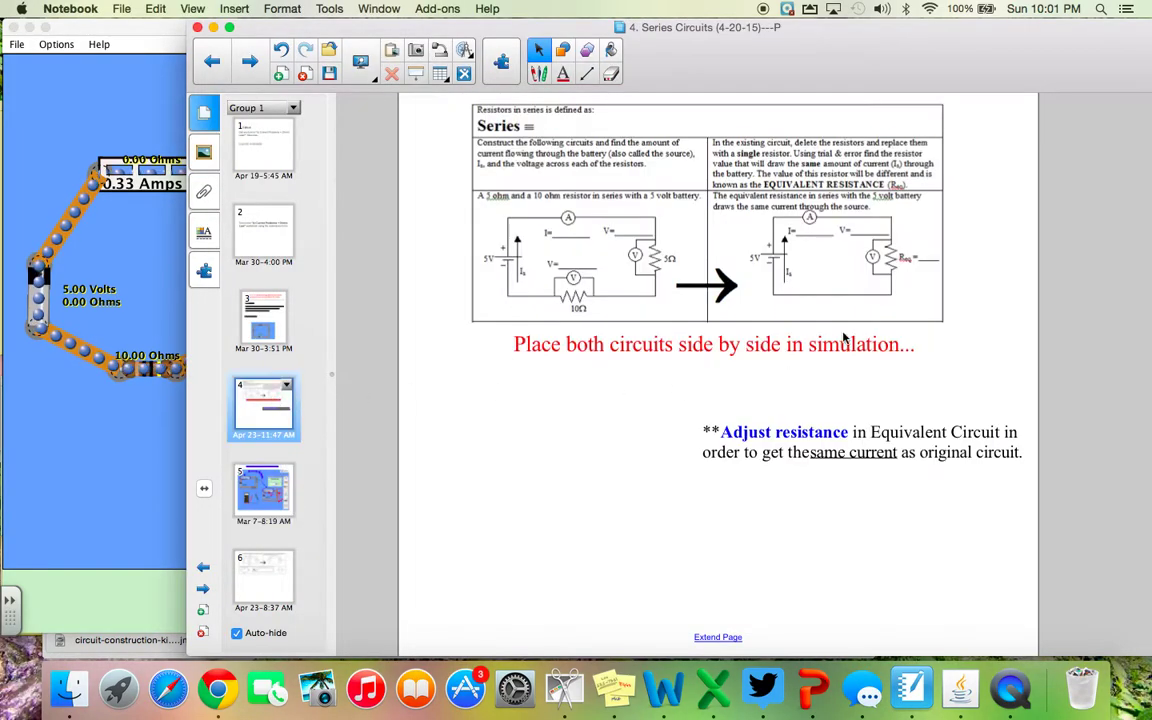
text(15)
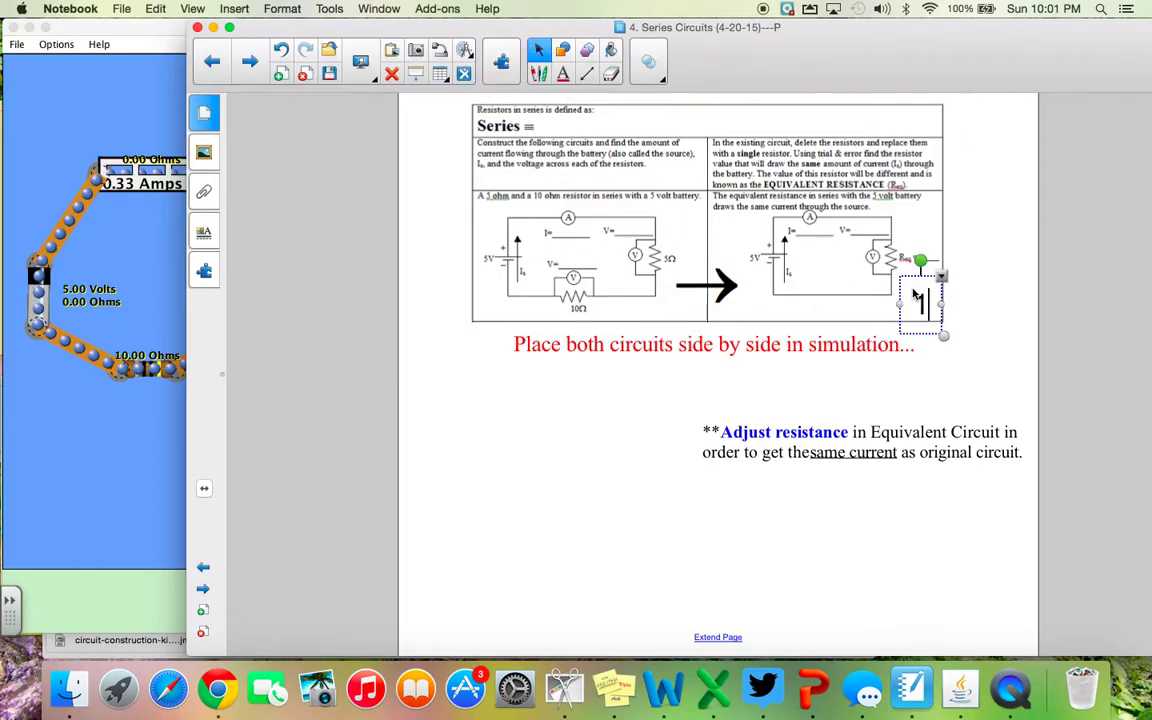
click(950, 338)
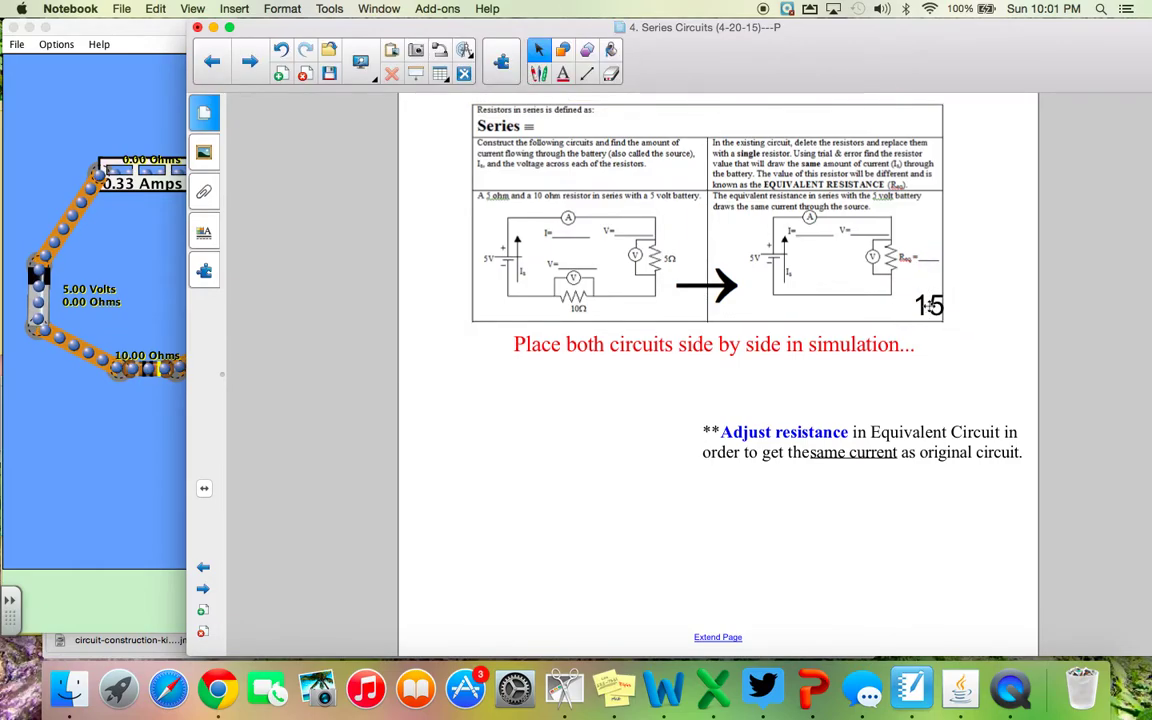
drag(929, 305, 929, 232)
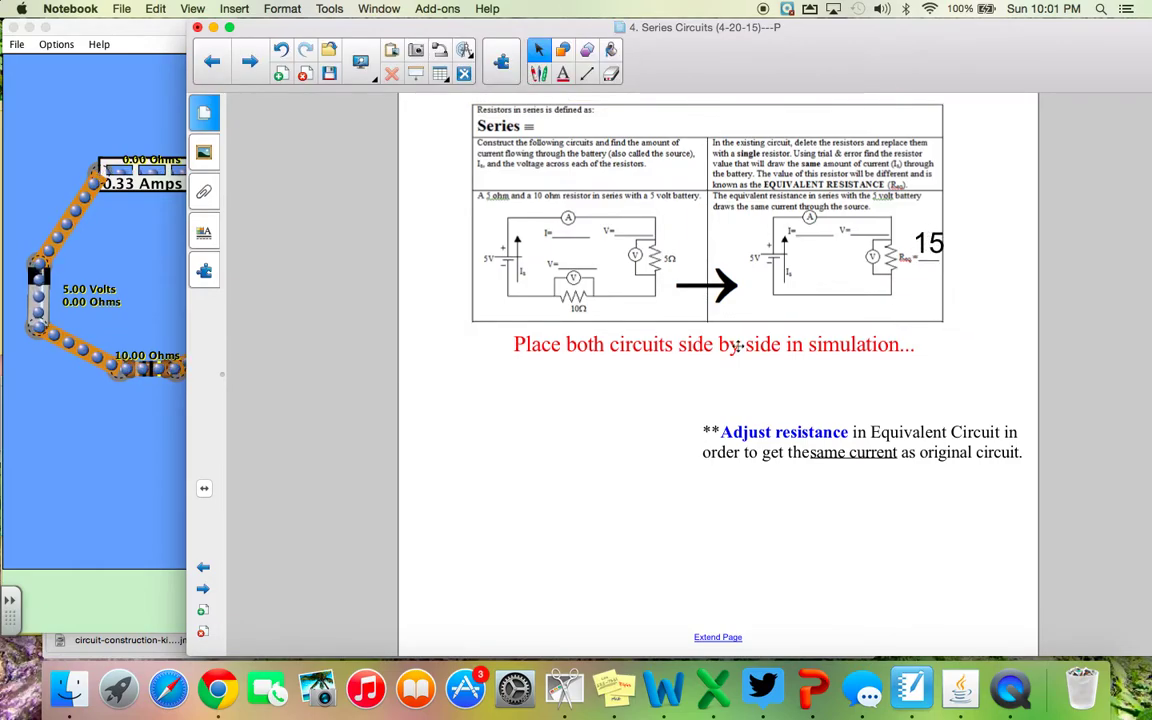
Step: Label the left circuit's ammeter .33 A and put a cloned copy by the equivalent circuit
click(512, 450)
text(.33)
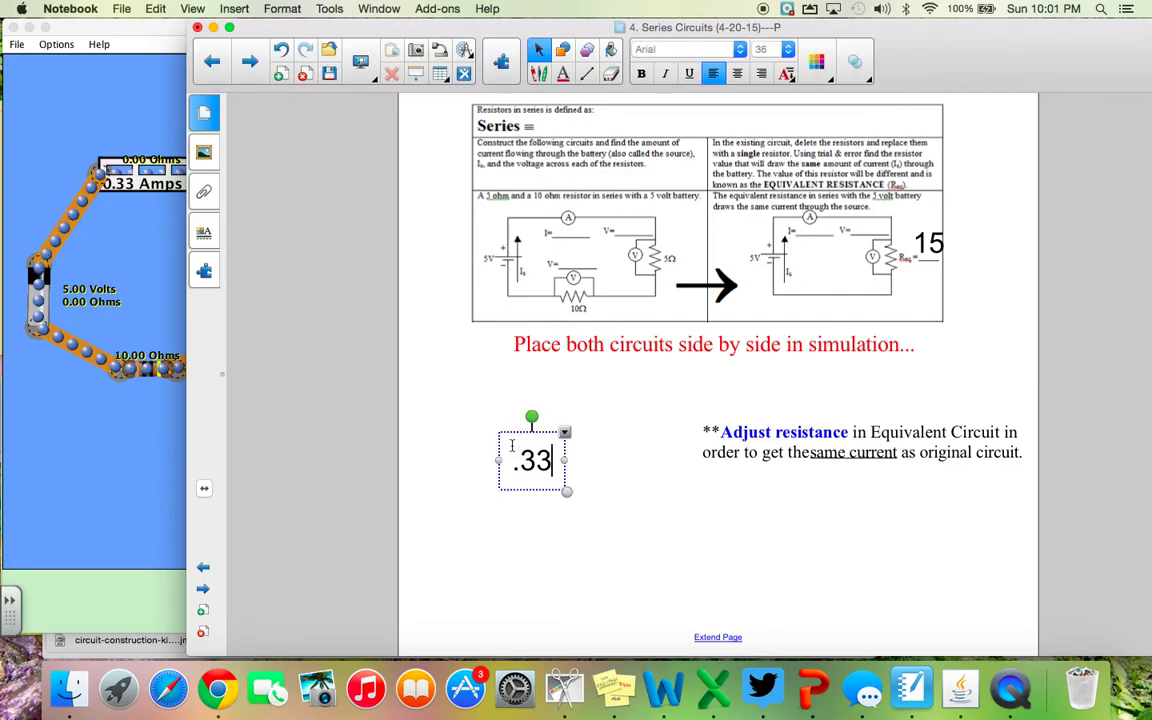
text( A)
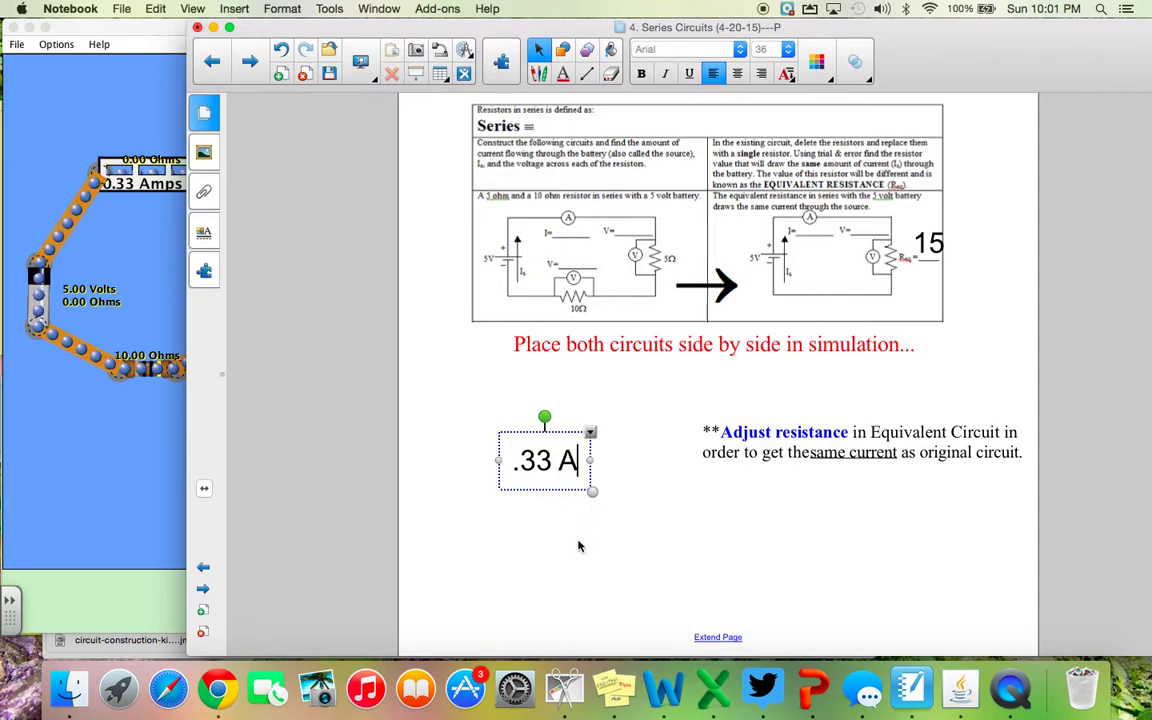
click(581, 545)
drag(571, 477, 596, 236)
click(619, 203)
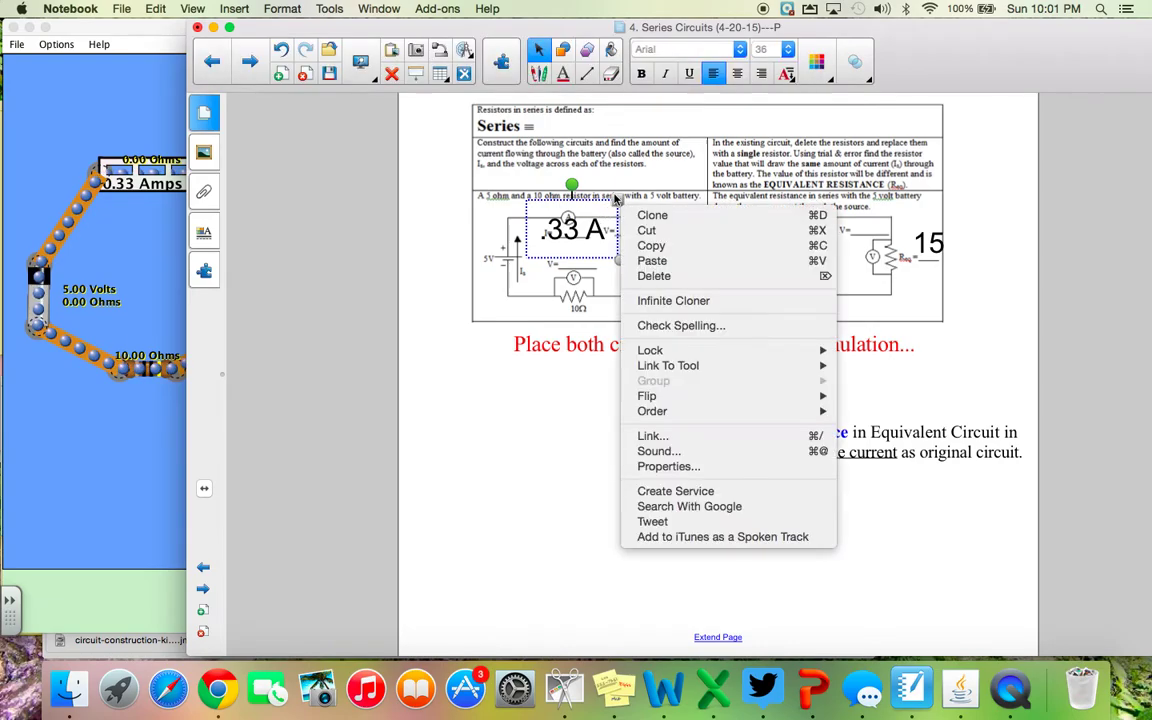
click(645, 214)
mouse_move(604, 273)
mouse_down()
mouse_move(847, 259)
mouse_move(815, 252)
mouse_up()
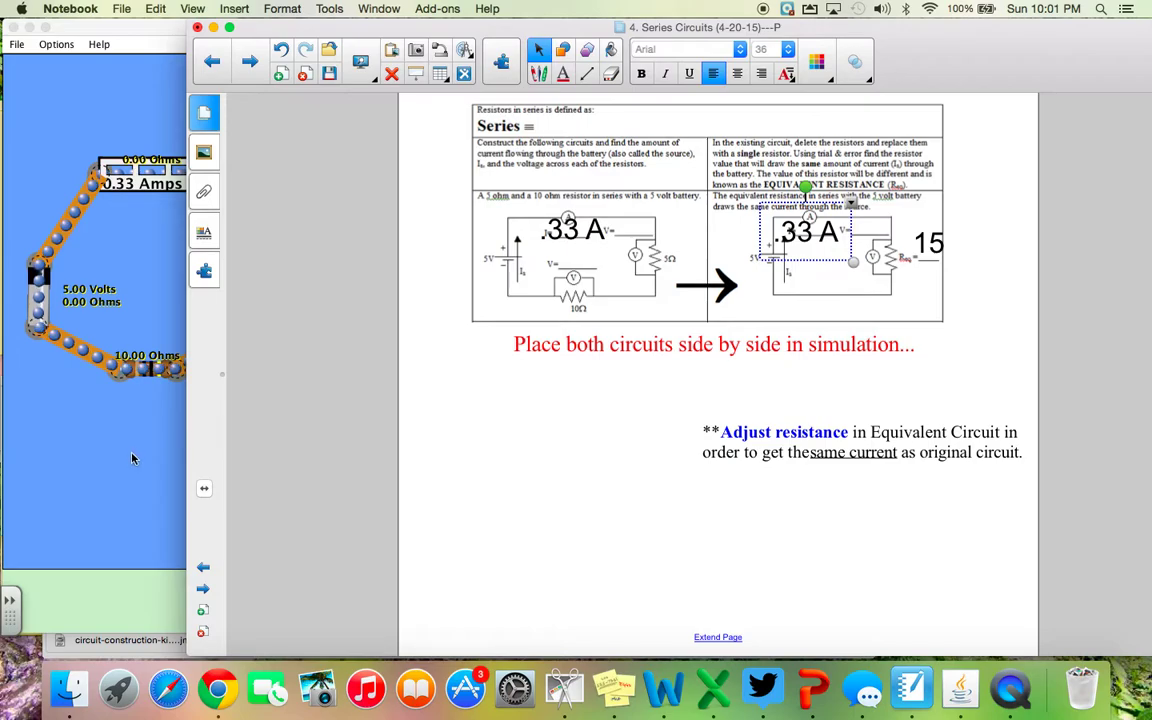
click(118, 406)
click(972, 355)
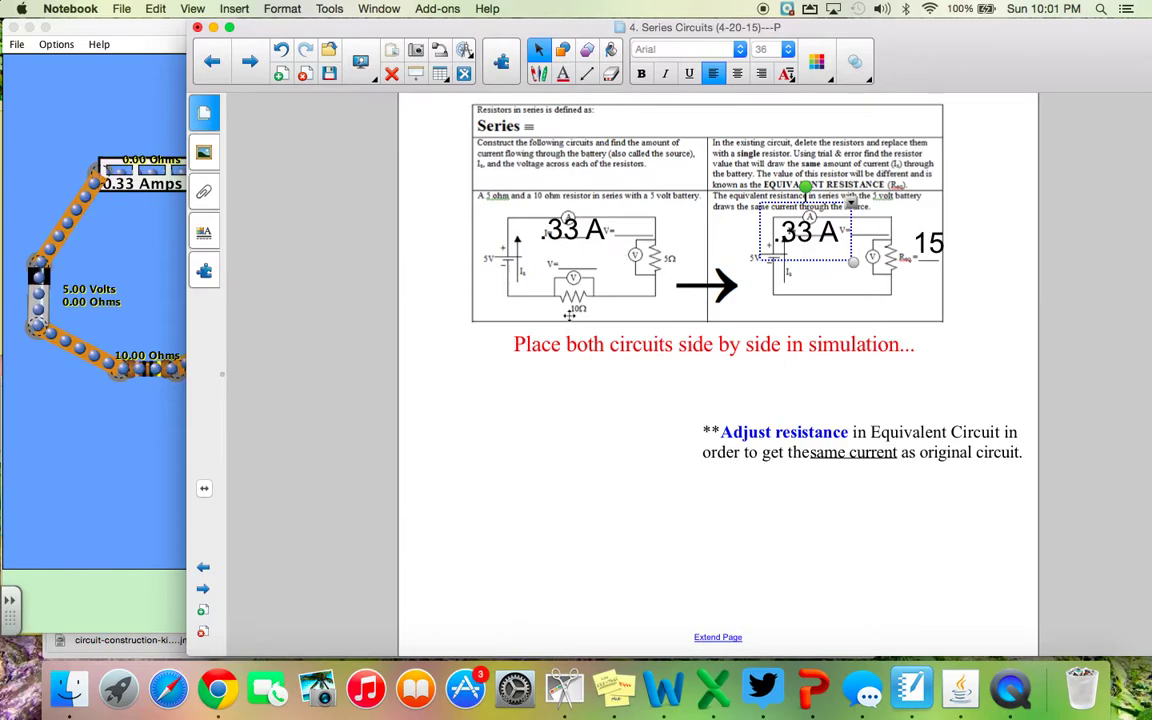
click(110, 437)
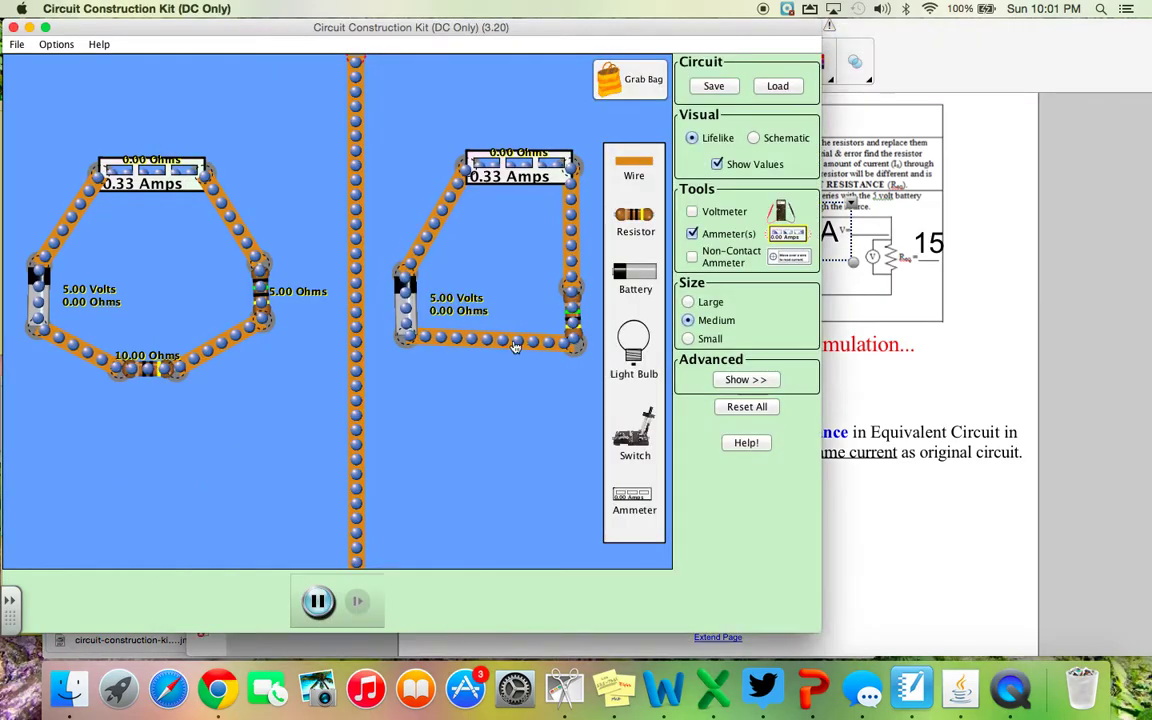
Step: Add a voltmeter and measure the voltage across the 10 Ω resistor, then check the worksheet
click(692, 212)
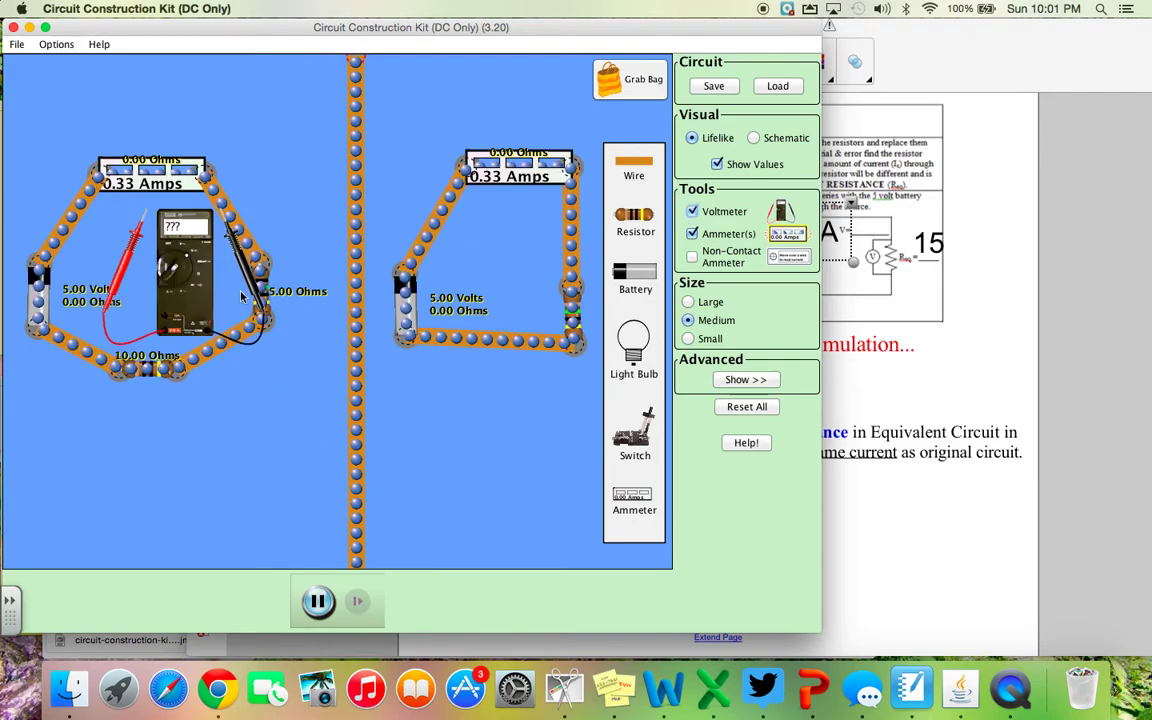
drag(198, 278, 235, 505)
drag(115, 298, 92, 461)
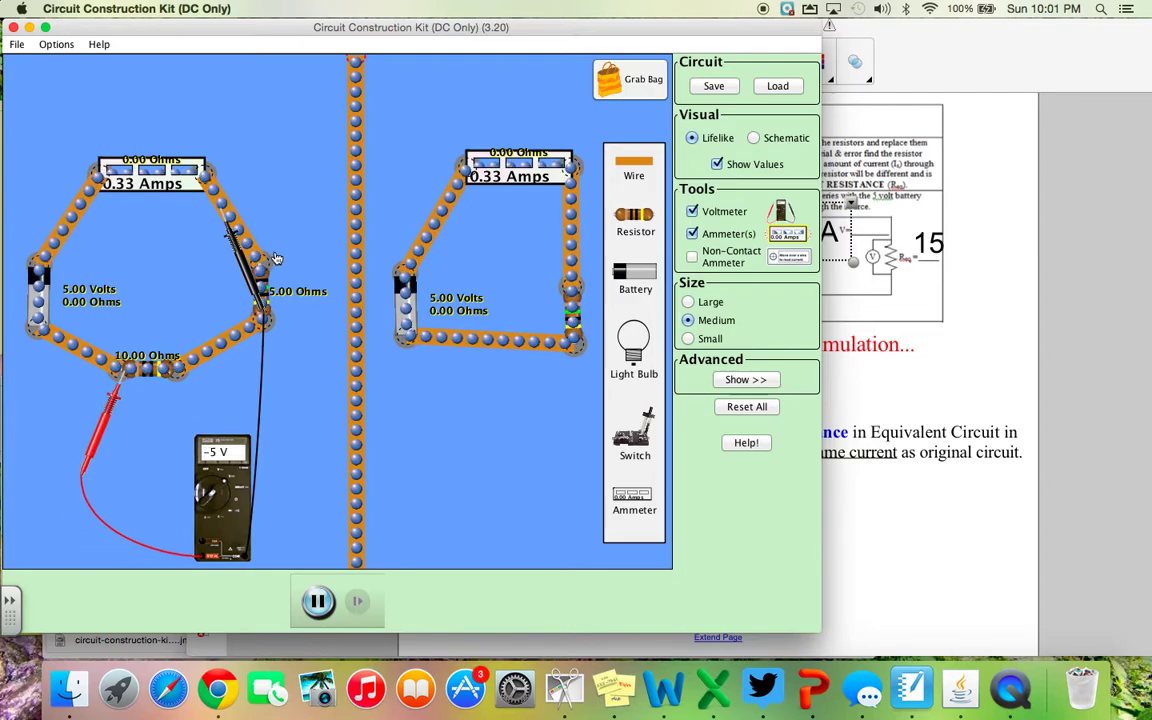
drag(247, 275, 193, 396)
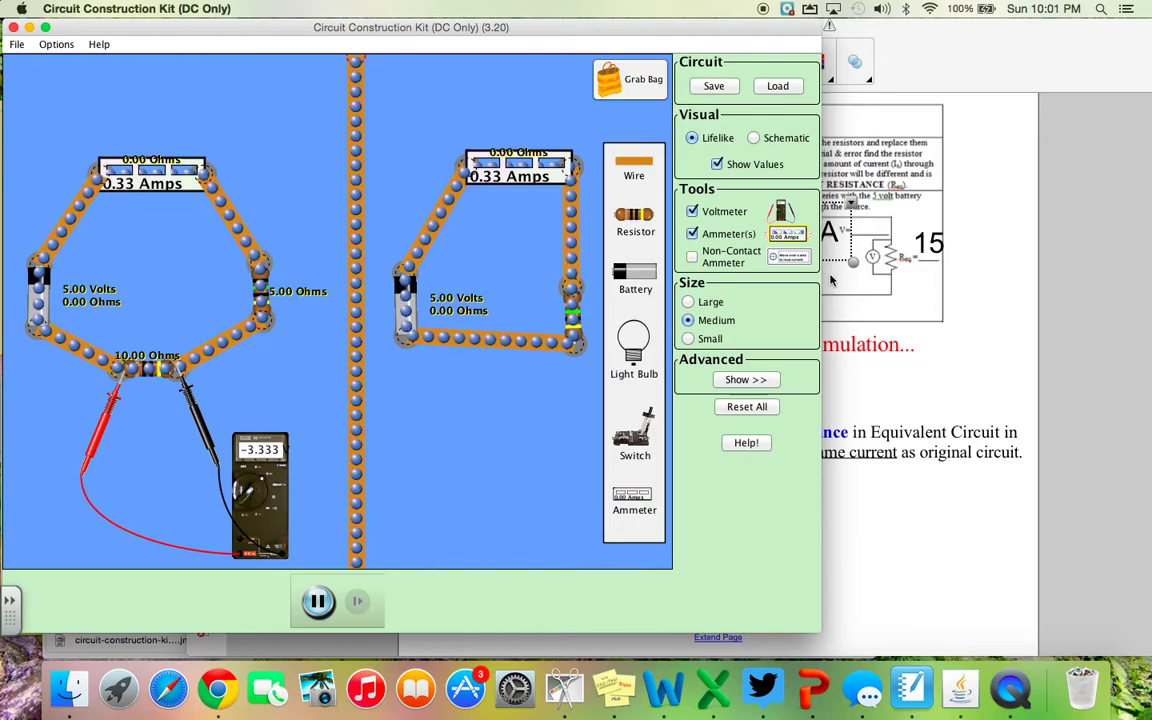
click(867, 306)
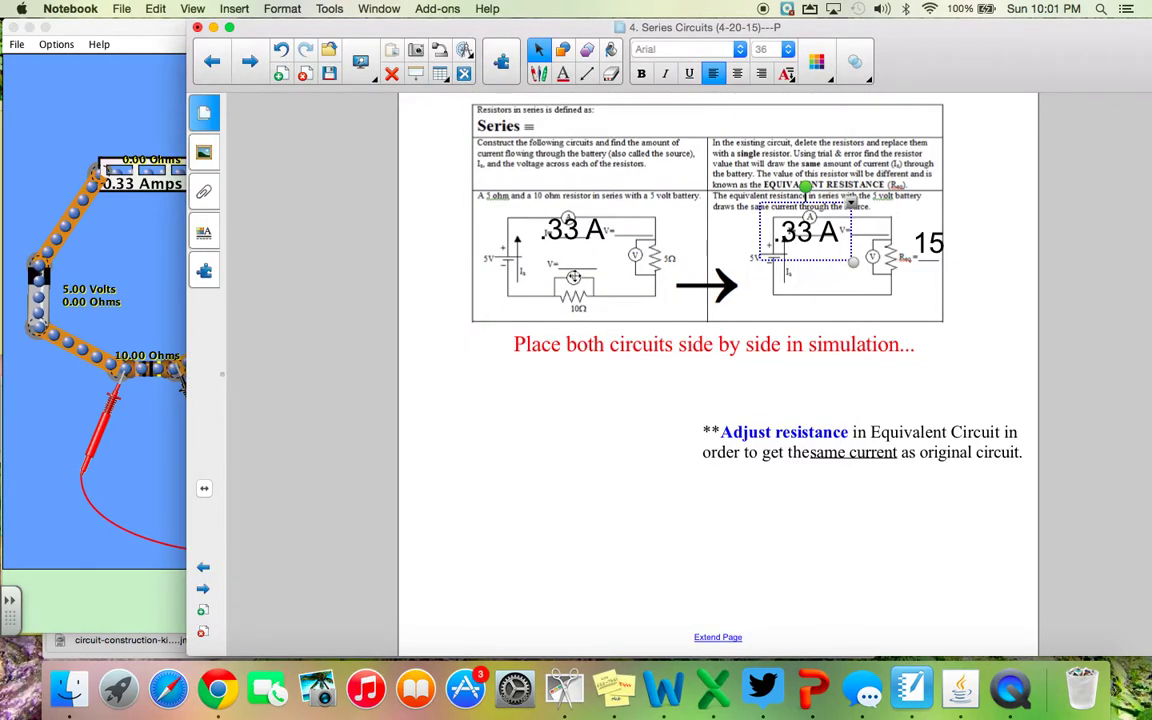
Step: Move the voltmeter probes across the 5 Ω resistor, reading 1.667 V, then return to the worksheet
click(145, 290)
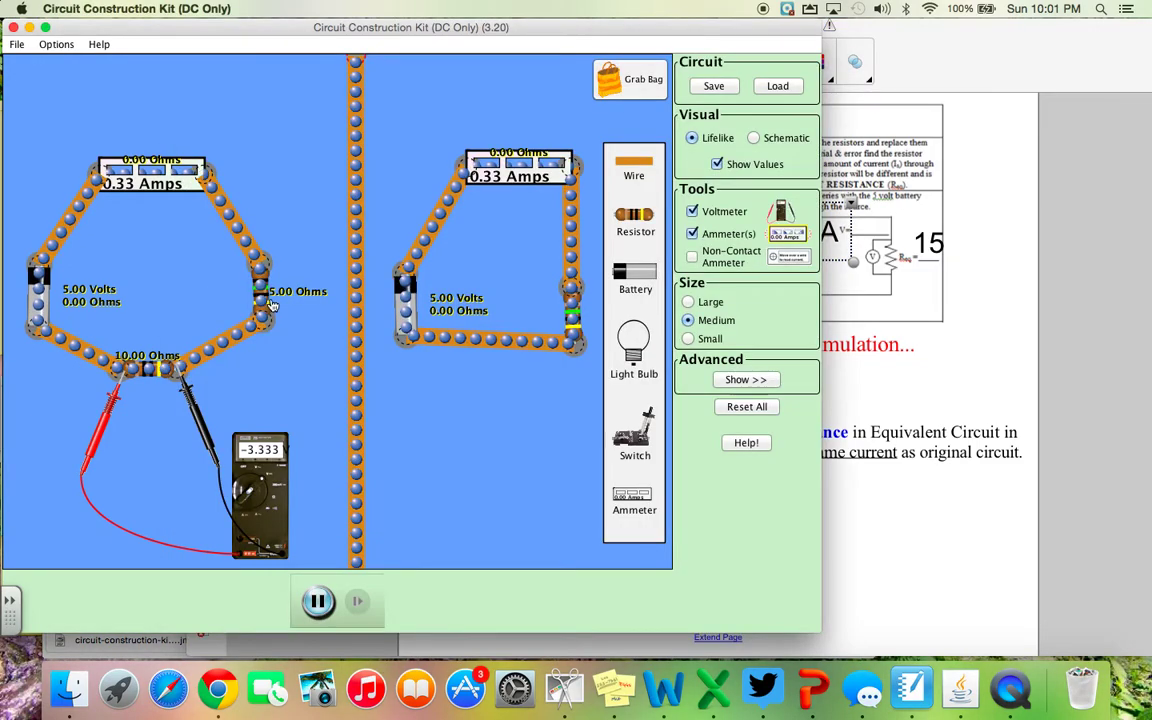
drag(195, 410, 279, 363)
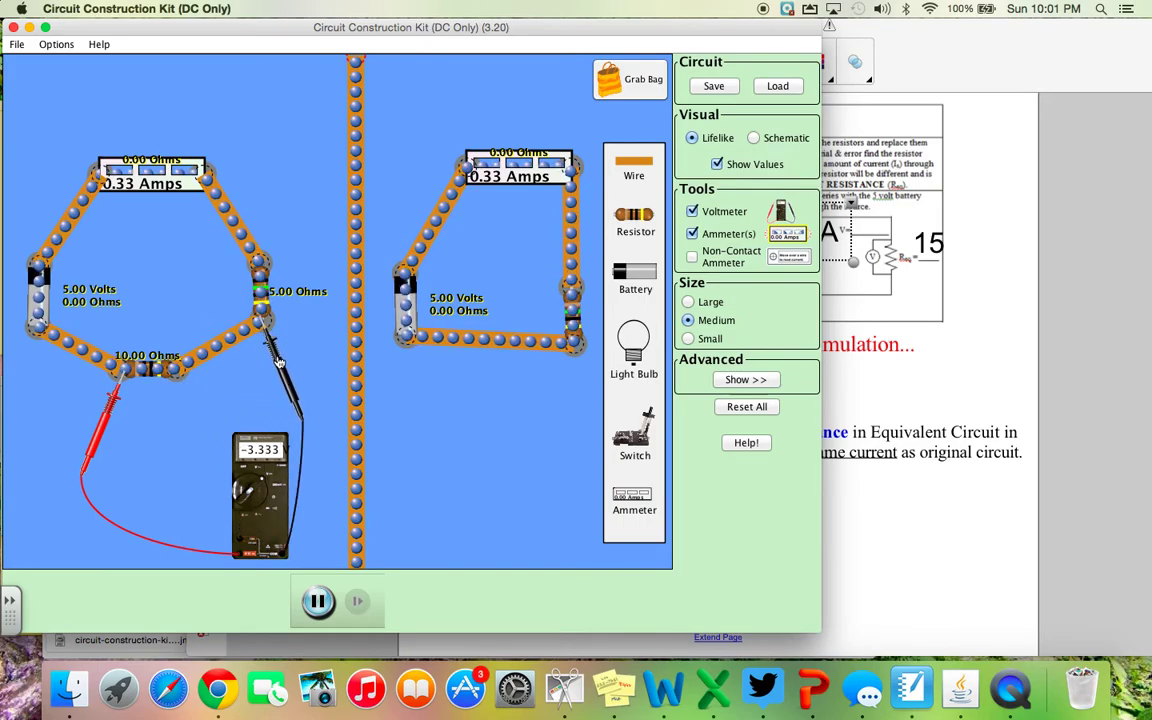
drag(109, 418, 244, 306)
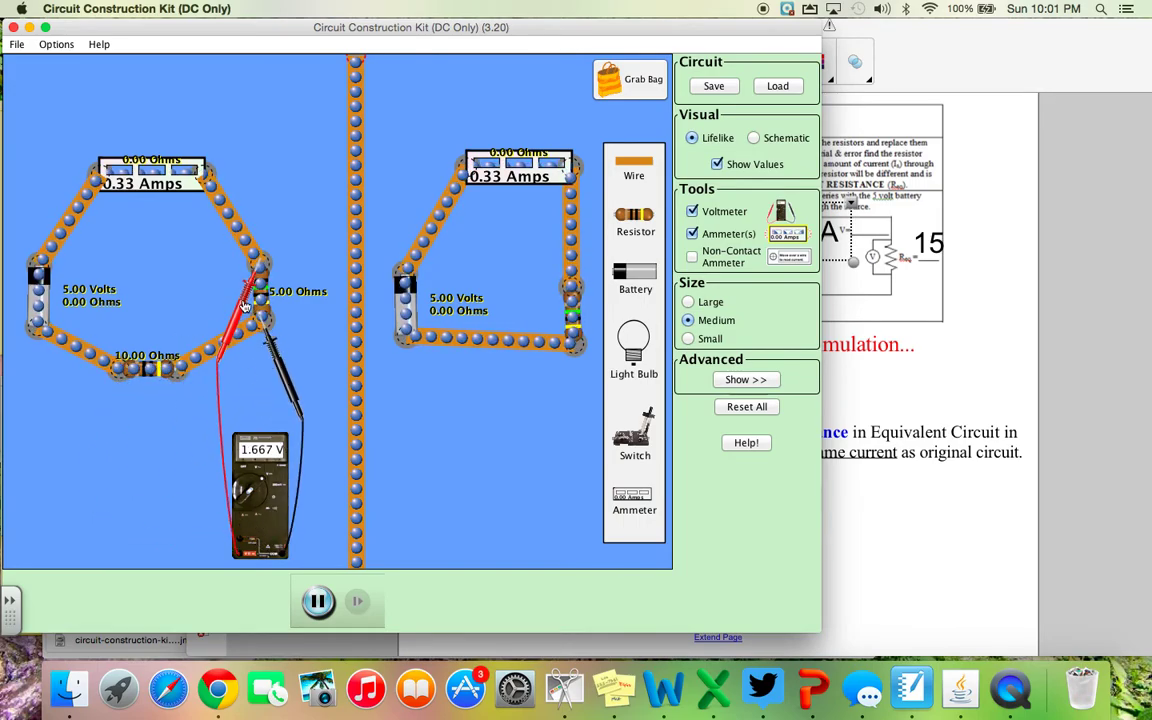
click(907, 385)
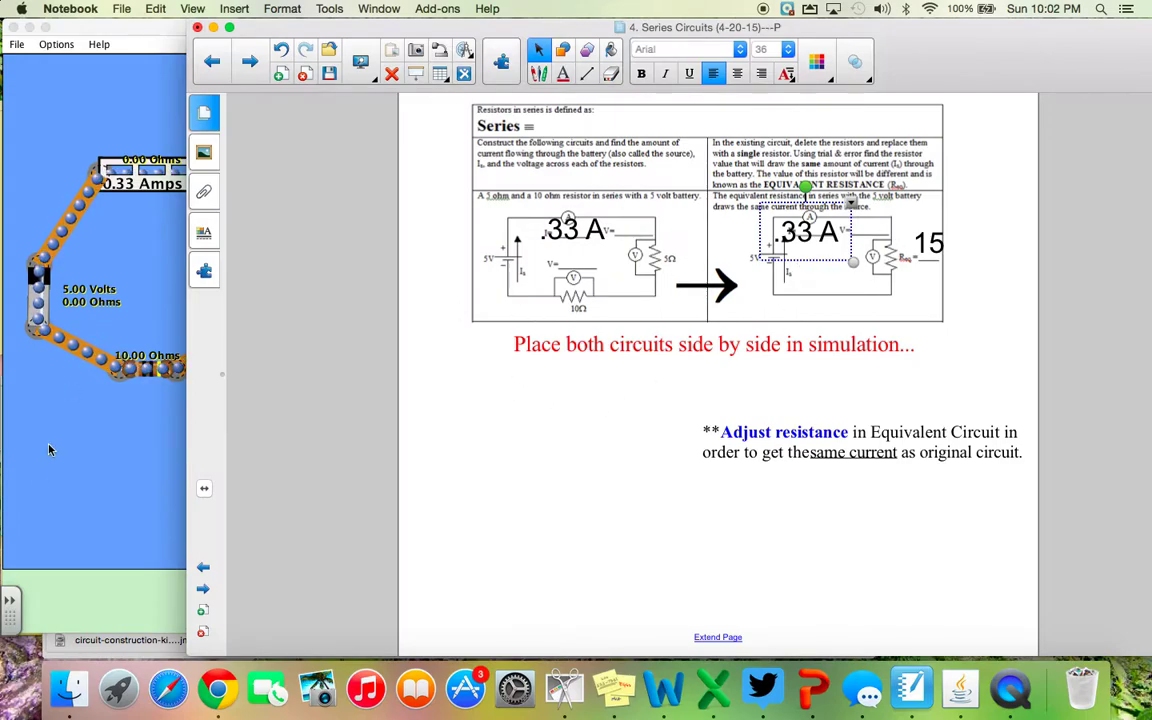
Step: Scroll through the Discovering Series Circuits.pdf handout in Chrome, then go back to the Part A) Series Circuits page
key(ctrl+Up)
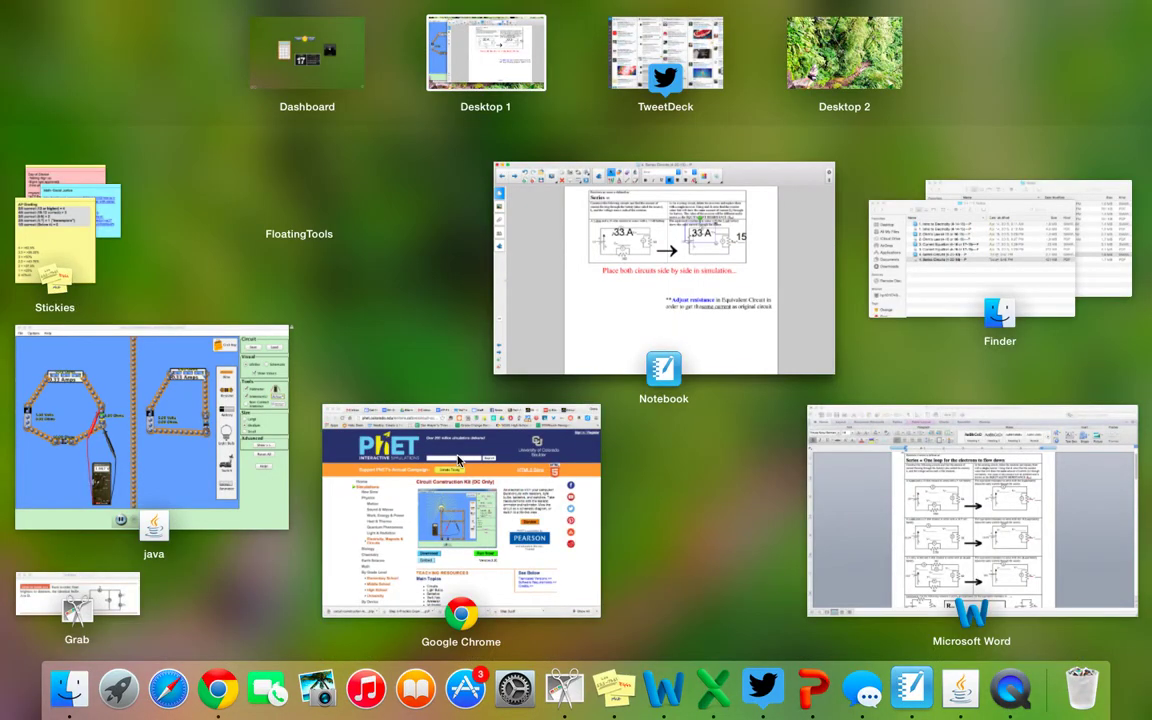
click(463, 501)
click(713, 37)
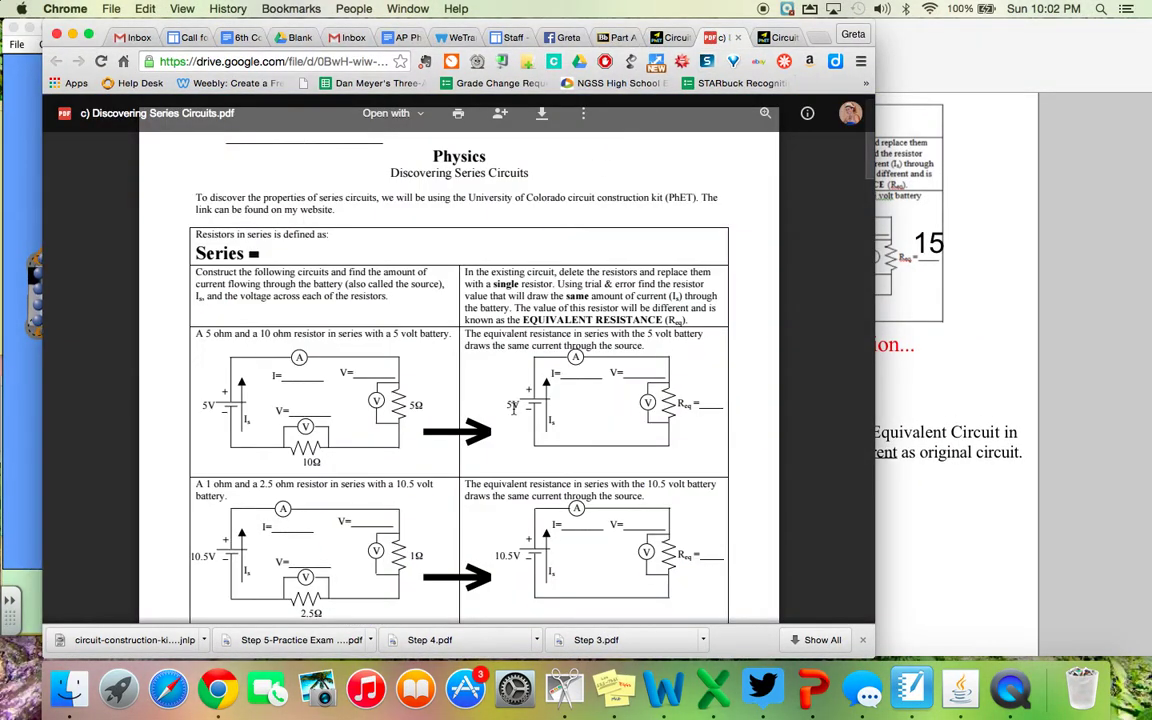
scroll(513, 405, down, 5)
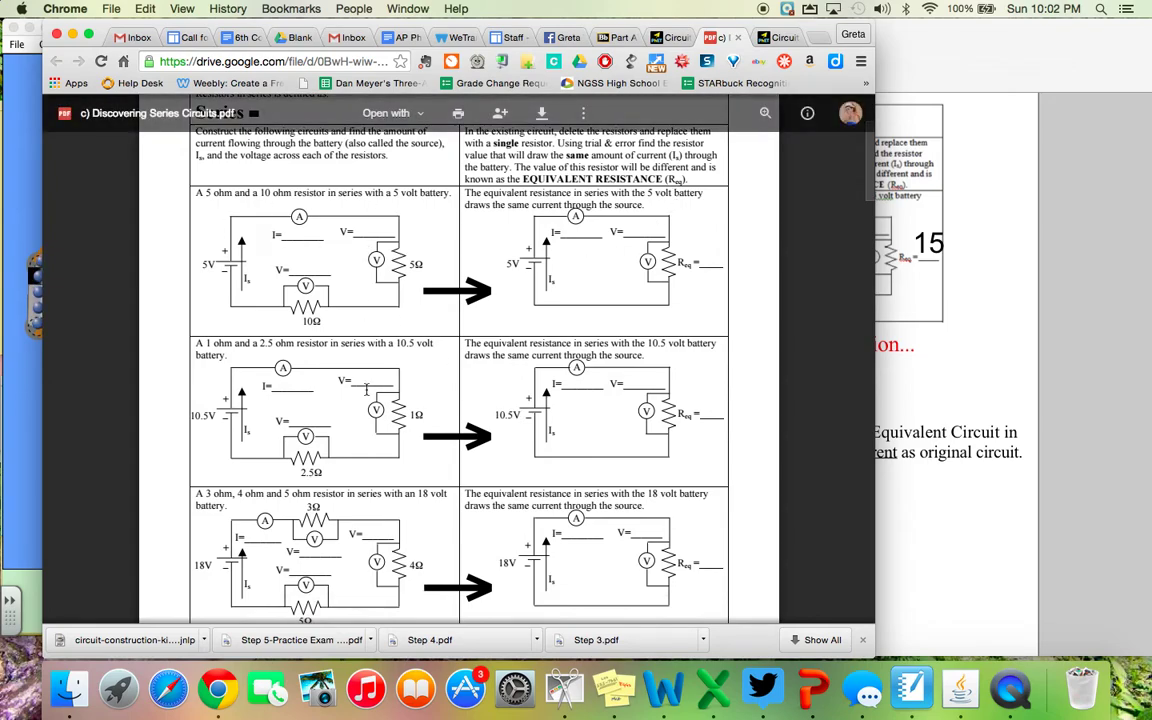
scroll(367, 391, down, 7)
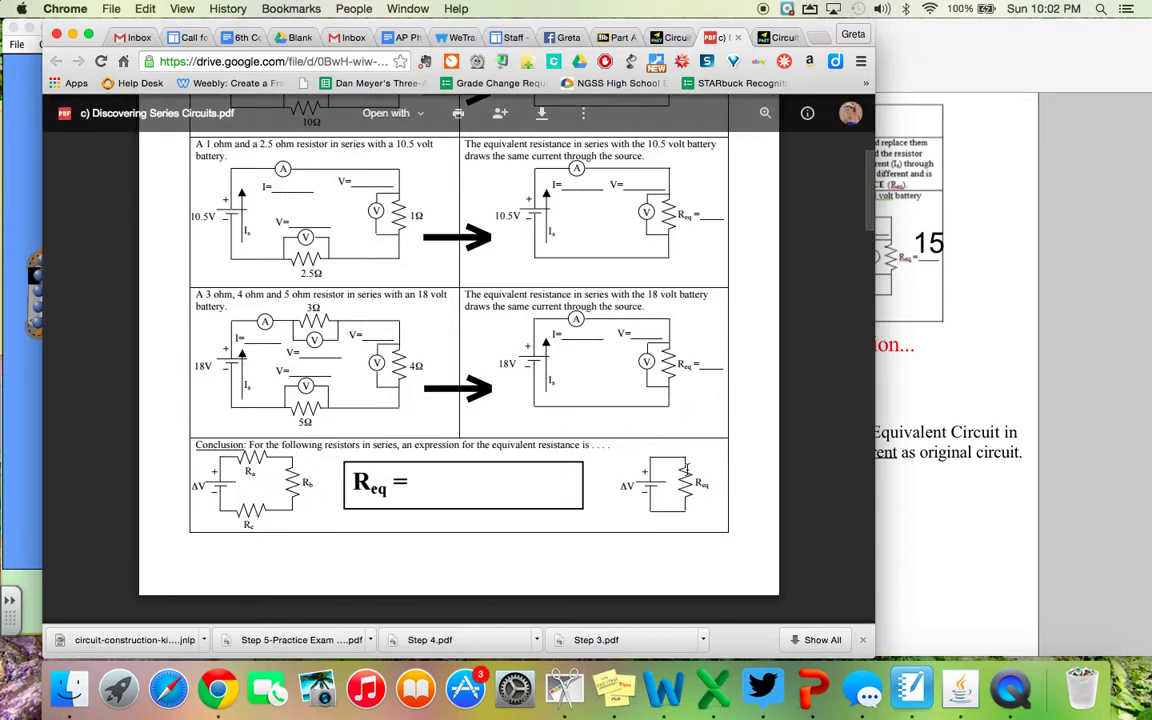
scroll(686, 468, down, 2)
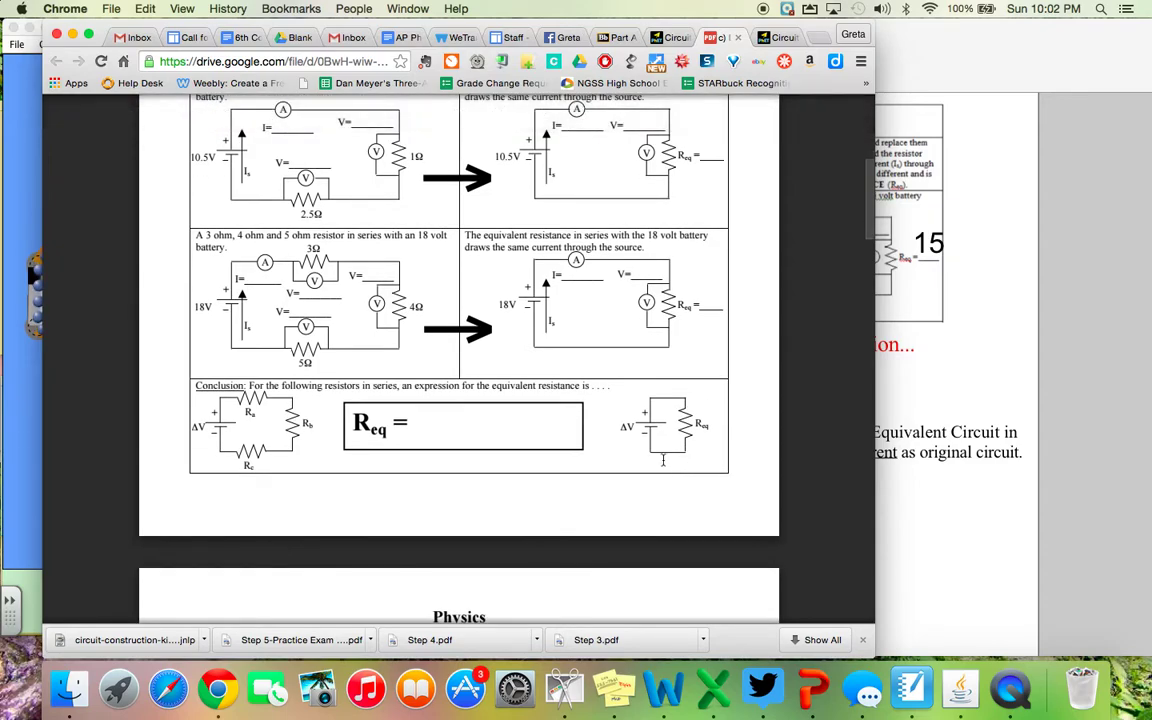
scroll(617, 443, down, 10)
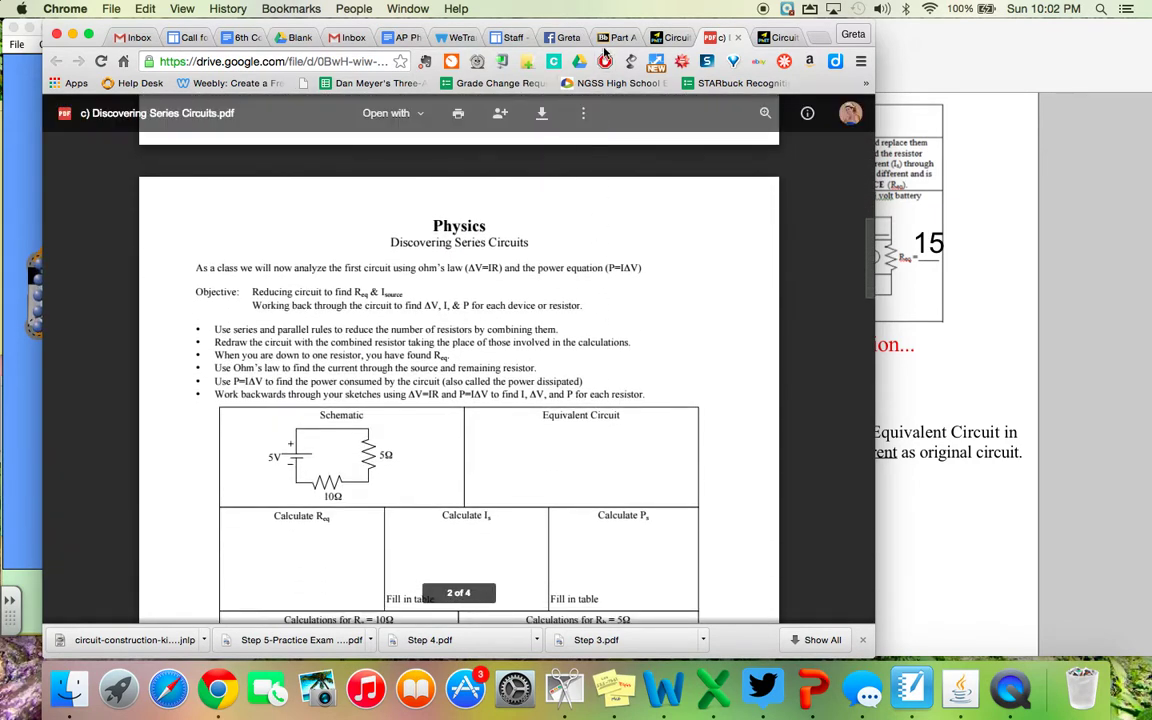
click(615, 38)
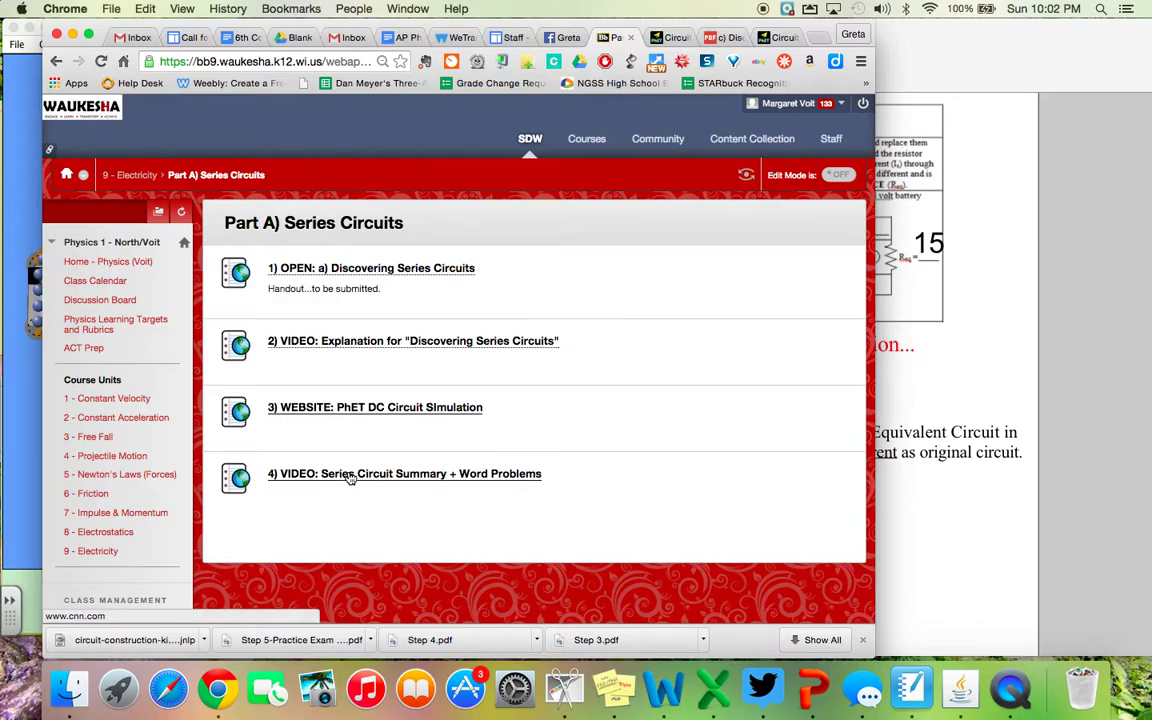